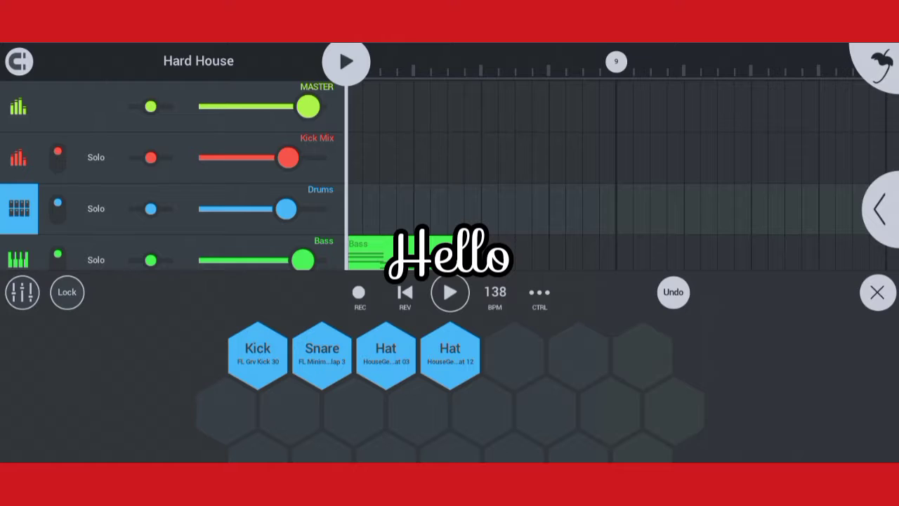
- Audition the Kick and Snare pads, then play E and F on the Bass channel
{"action": "left_click", "coordinate": [258, 355]}
{"action": "left_click", "coordinate": [322, 355]}
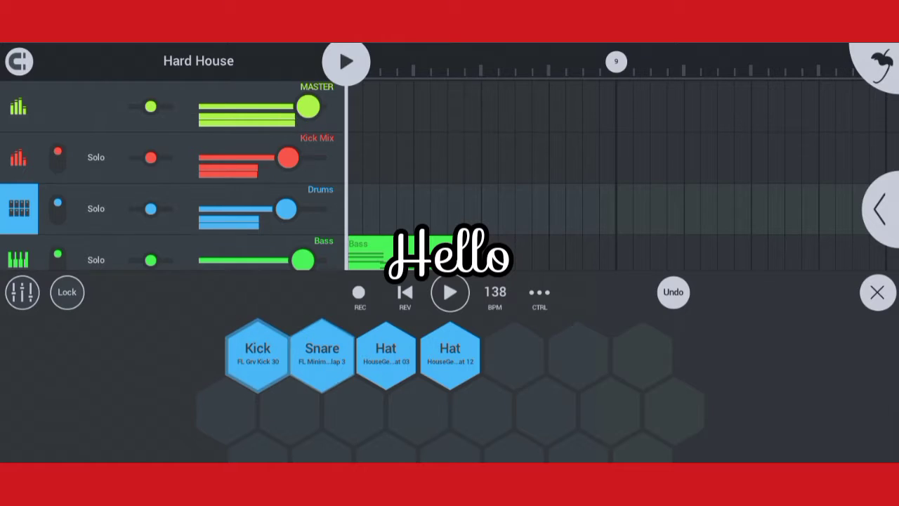
{"action": "left_click", "coordinate": [18, 259]}
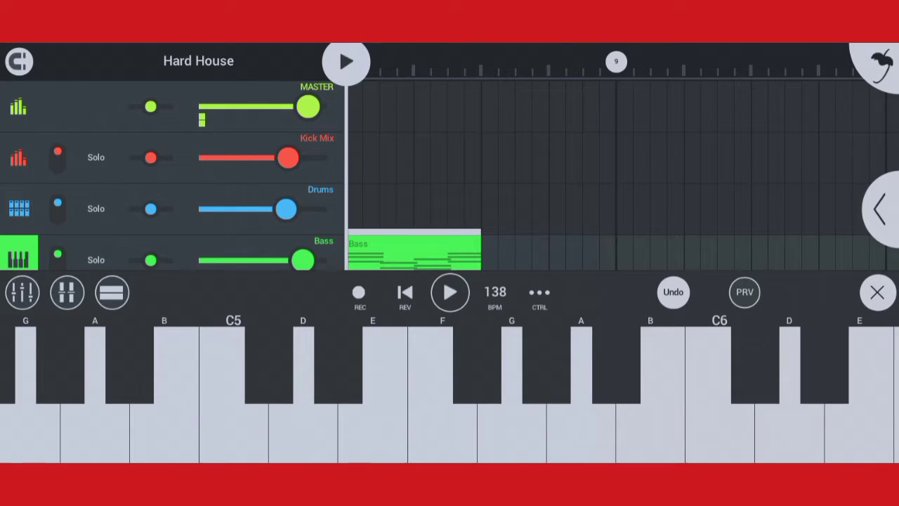
{"action": "left_click", "coordinate": [372, 394]}
{"action": "left_click", "coordinate": [443, 421]}
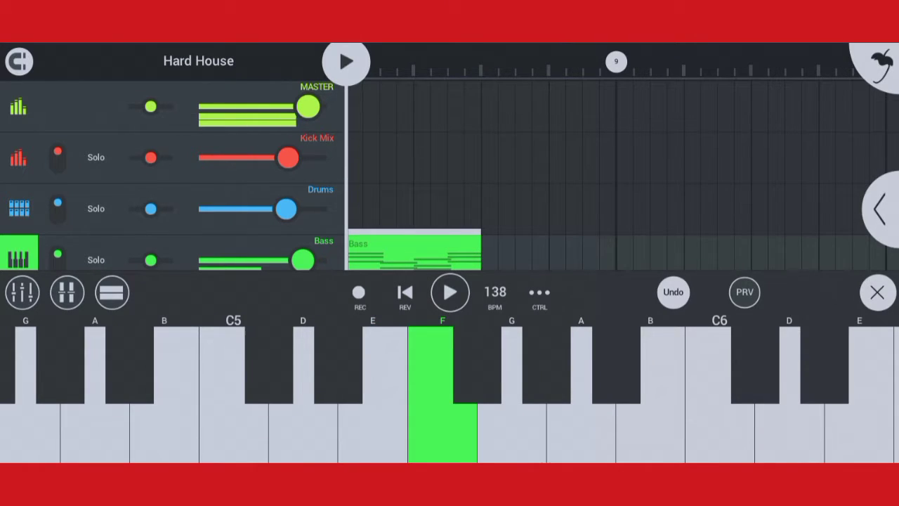
- Enlarge the track list, play two notes including G on Vowel, and select Noise
{"action": "left_click_drag", "start_coordinate": [450, 272], "coordinate": [449, 329]}
{"action": "scroll", "coordinate": [172, 203], "scroll_direction": "down", "scroll_amount": 3}
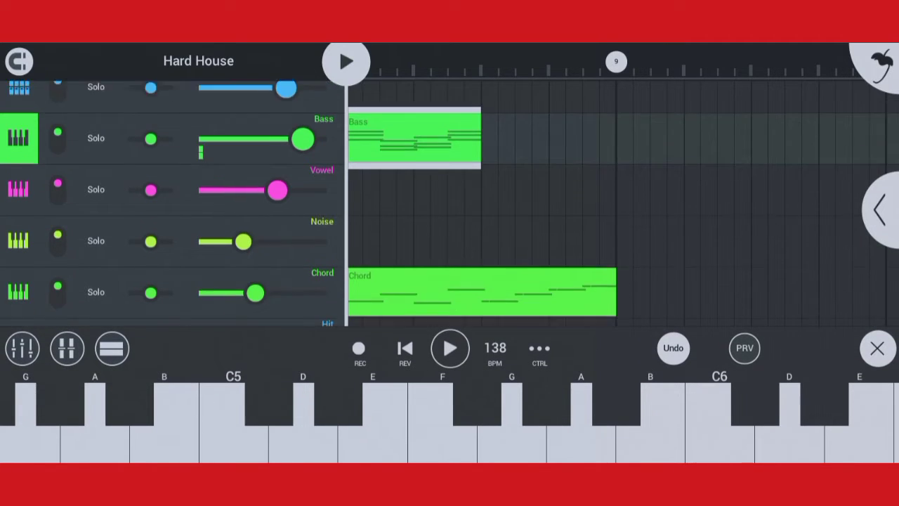
{"action": "scroll", "coordinate": [172, 204], "scroll_direction": "down", "scroll_amount": 1}
{"action": "left_click", "coordinate": [18, 161]}
{"action": "left_click", "coordinate": [582, 442]}
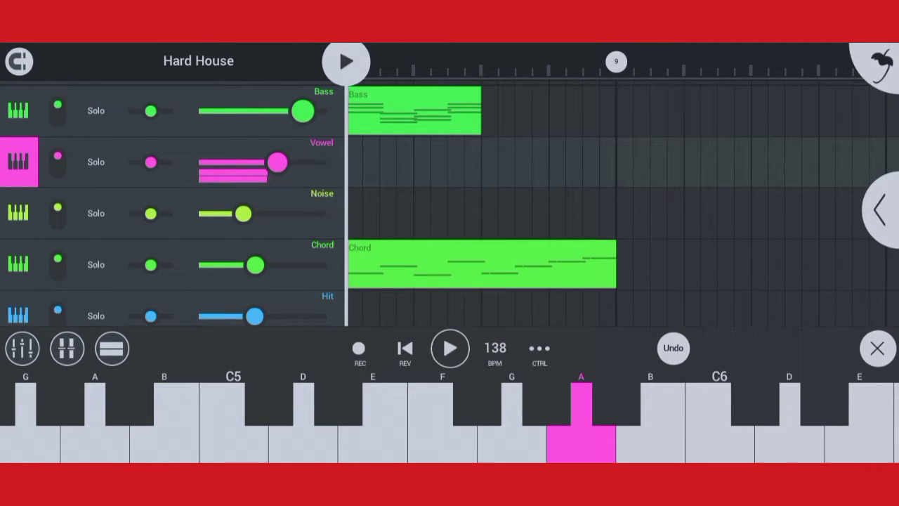
{"action": "left_click", "coordinate": [512, 443]}
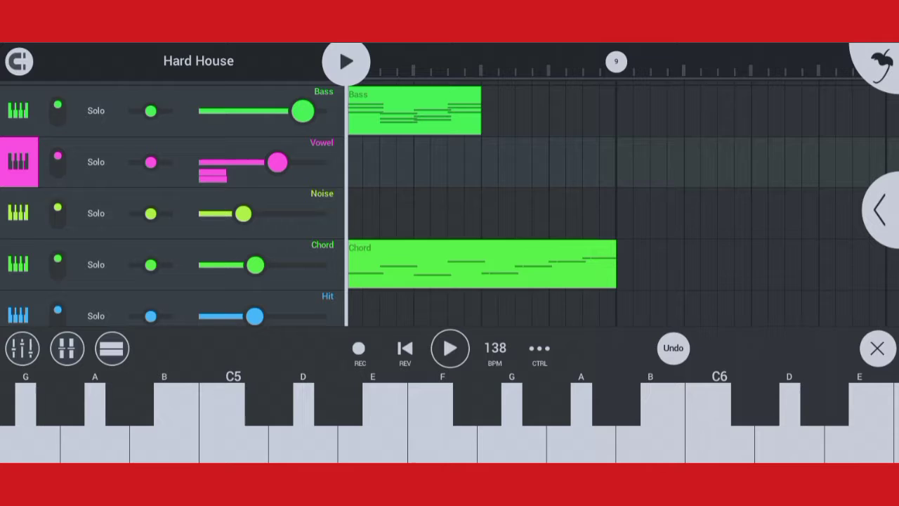
{"action": "left_click", "coordinate": [18, 213]}
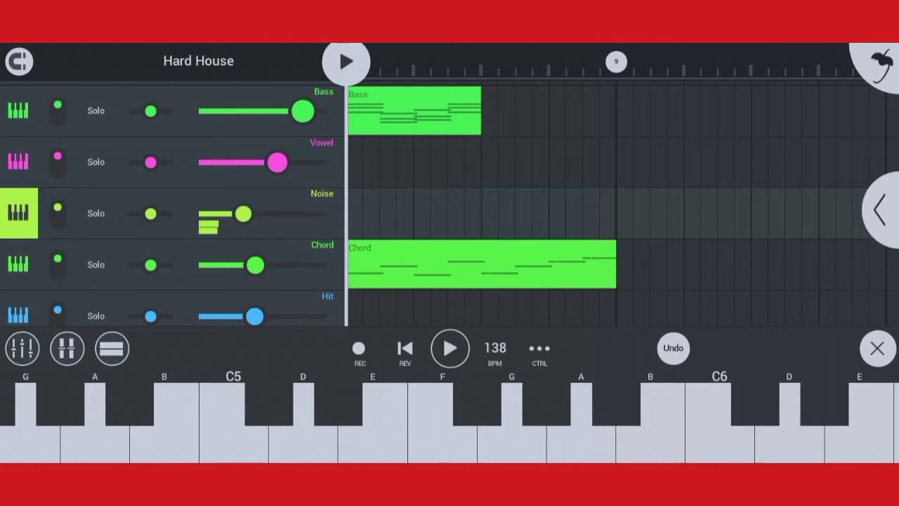
- Play an A note on the Chord and Hit channels, then select Grand Piano
{"action": "left_click", "coordinate": [18, 265]}
{"action": "left_click", "coordinate": [582, 443]}
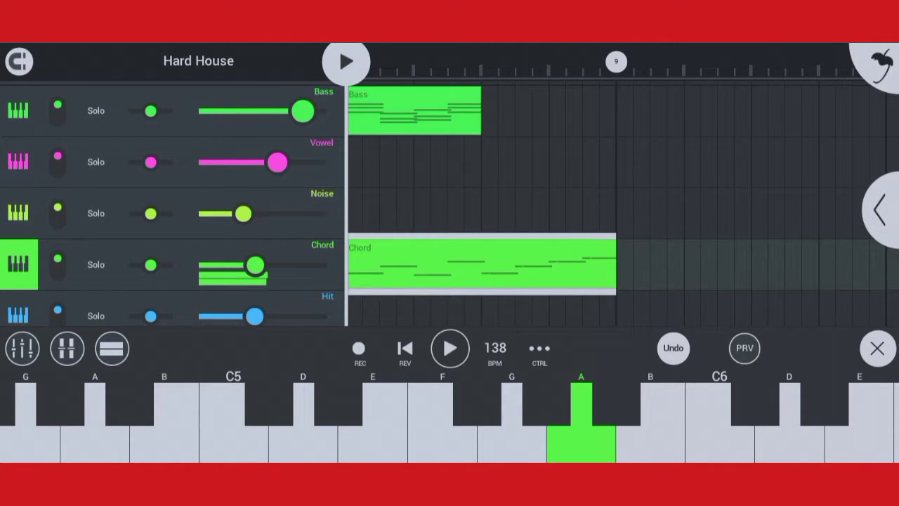
{"action": "scroll", "coordinate": [173, 204], "scroll_direction": "down", "scroll_amount": 3}
{"action": "left_click", "coordinate": [18, 194]}
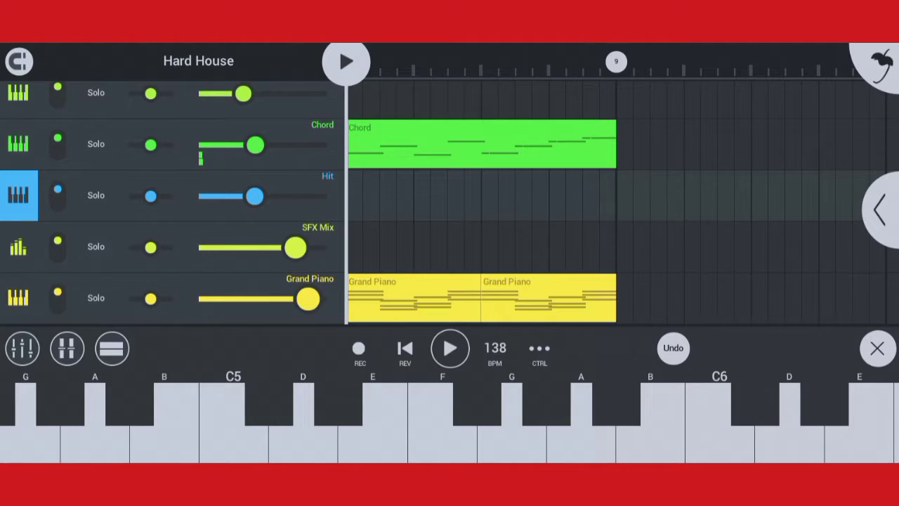
{"action": "left_click", "coordinate": [582, 442]}
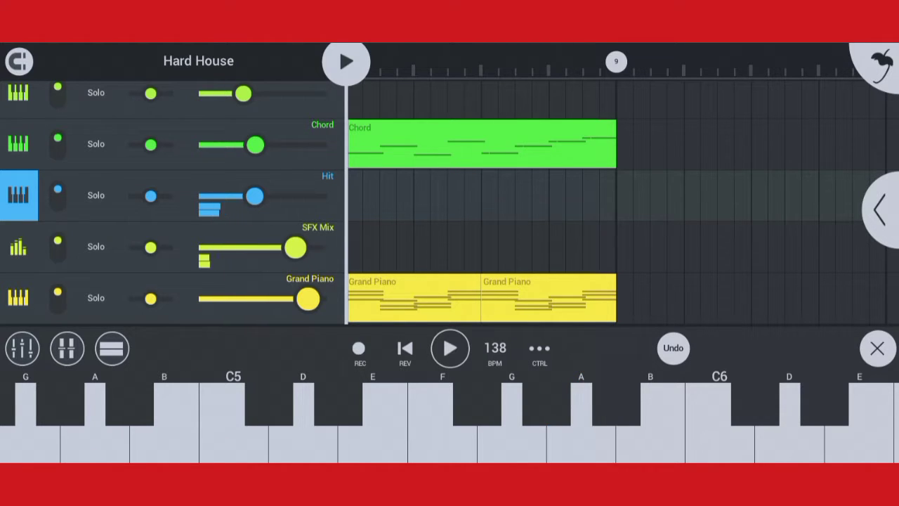
{"action": "left_click", "coordinate": [413, 298]}
- Play A and G on the Grand Piano, then play and stop the pattern to hear it
{"action": "scroll", "coordinate": [450, 204], "scroll_direction": "down", "scroll_amount": 2}
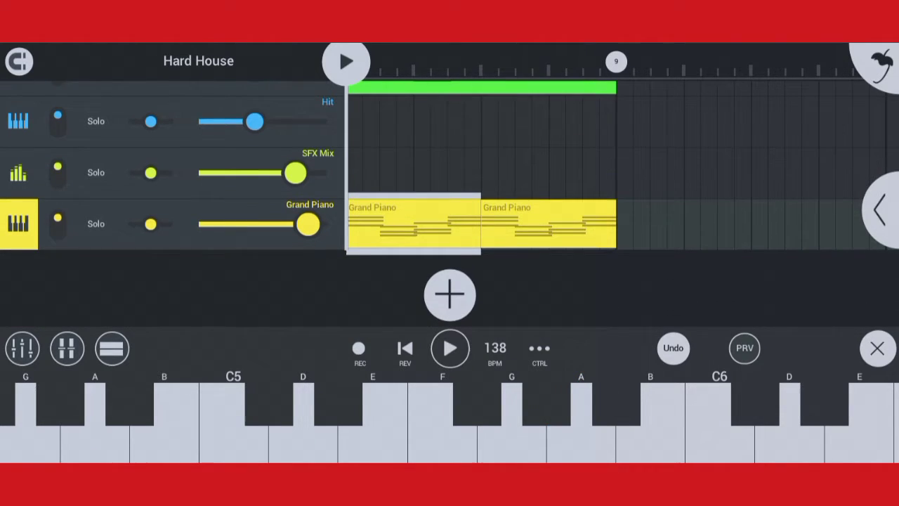
{"action": "left_click", "coordinate": [581, 443]}
{"action": "left_click", "coordinate": [512, 442]}
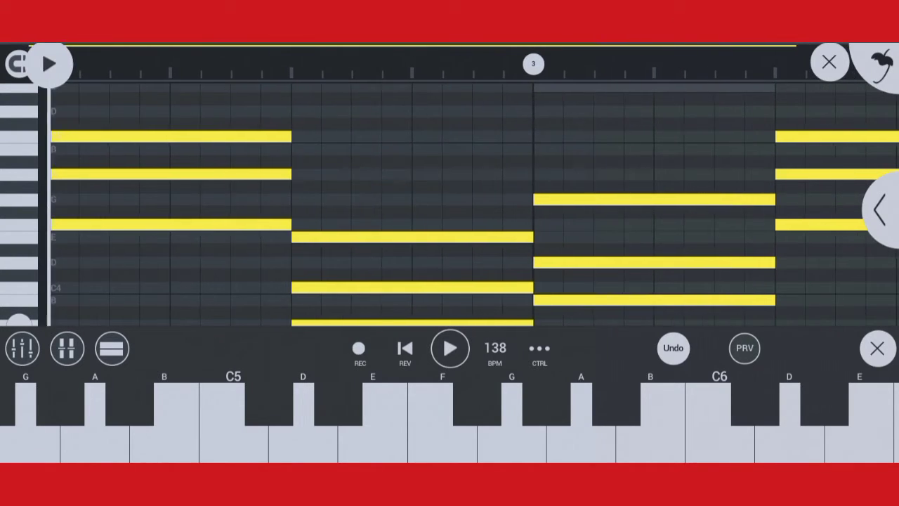
{"action": "key", "text": "space"}
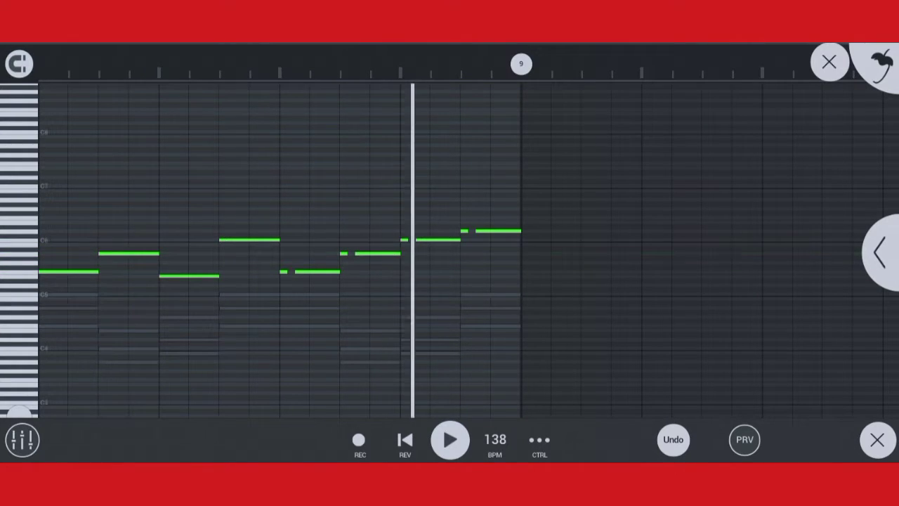
{"action": "scroll", "coordinate": [464, 250], "scroll_direction": "up", "scroll_amount": 5}
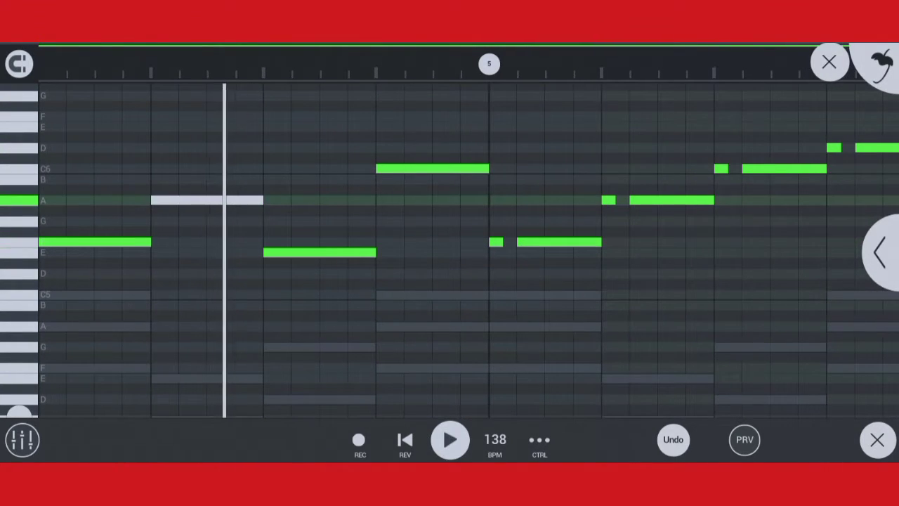
{"action": "key", "text": "space"}
- Back in the playlist, add a new instrument channel using the Keyboard category's Grand Piano preset
{"action": "key", "text": "Escape"}
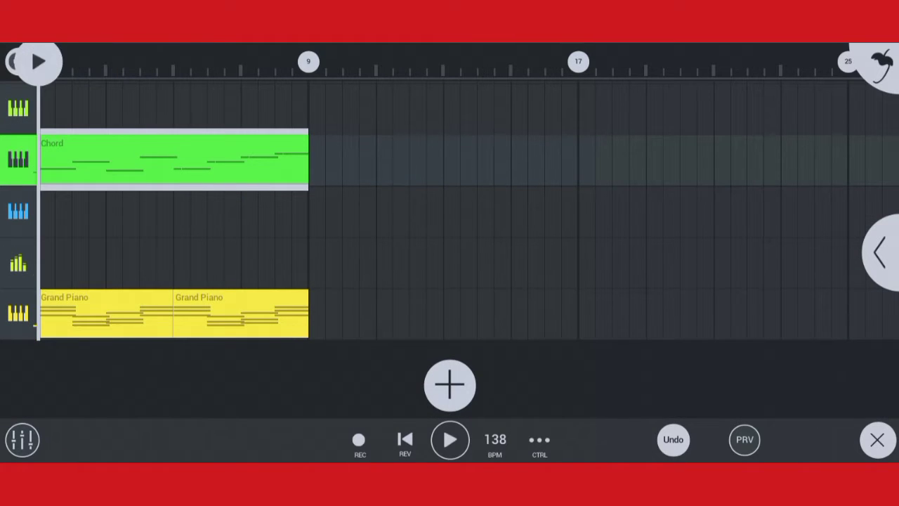
{"action": "left_click", "coordinate": [449, 385]}
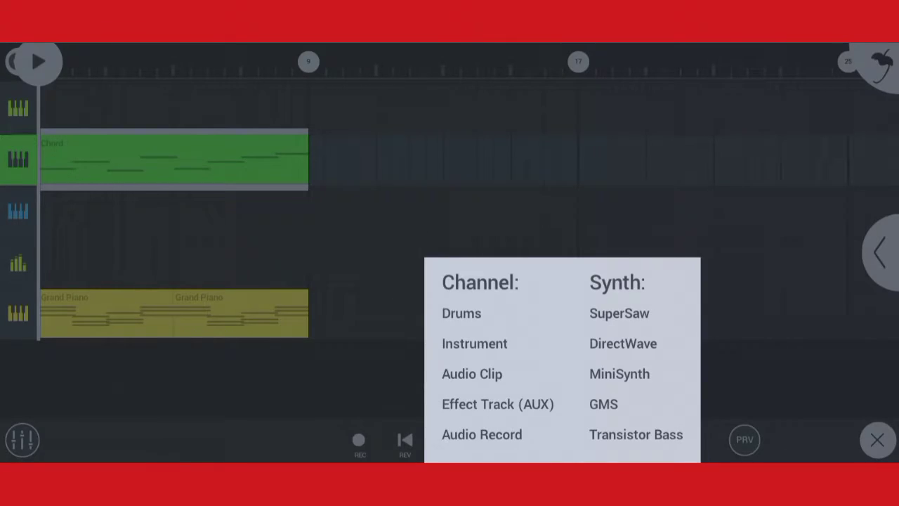
{"action": "left_click", "coordinate": [474, 344]}
{"action": "scroll", "coordinate": [211, 253], "scroll_direction": "down", "scroll_amount": 1}
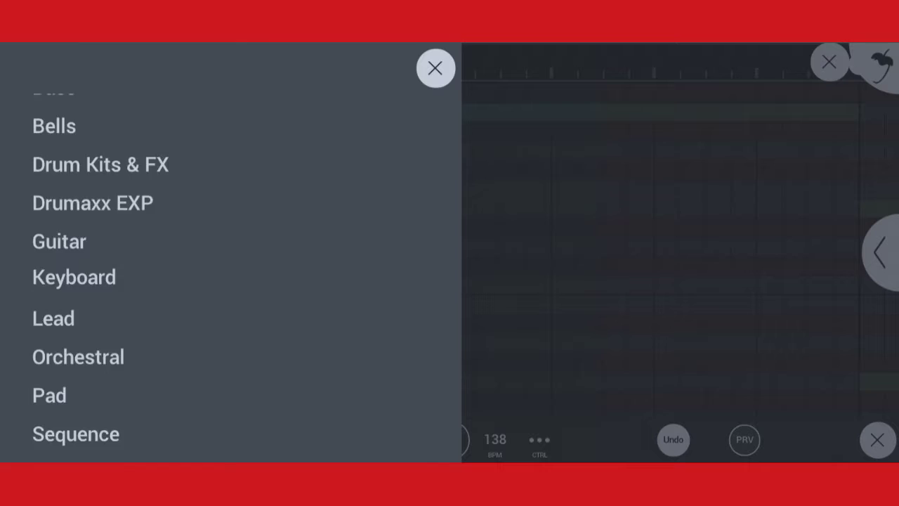
{"action": "left_click", "coordinate": [73, 277]}
{"action": "scroll", "coordinate": [232, 281], "scroll_direction": "down", "scroll_amount": 5}
{"action": "scroll", "coordinate": [232, 281], "scroll_direction": "down", "scroll_amount": 2}
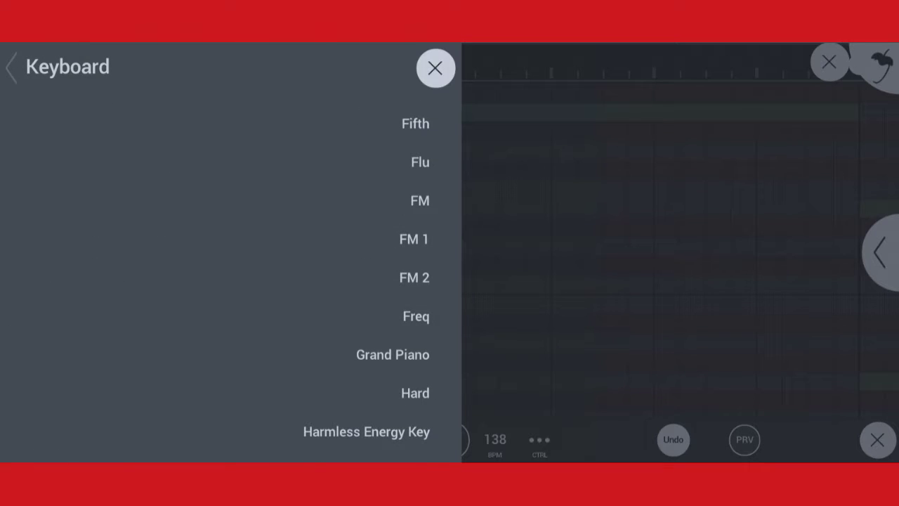
{"action": "left_click", "coordinate": [393, 355]}
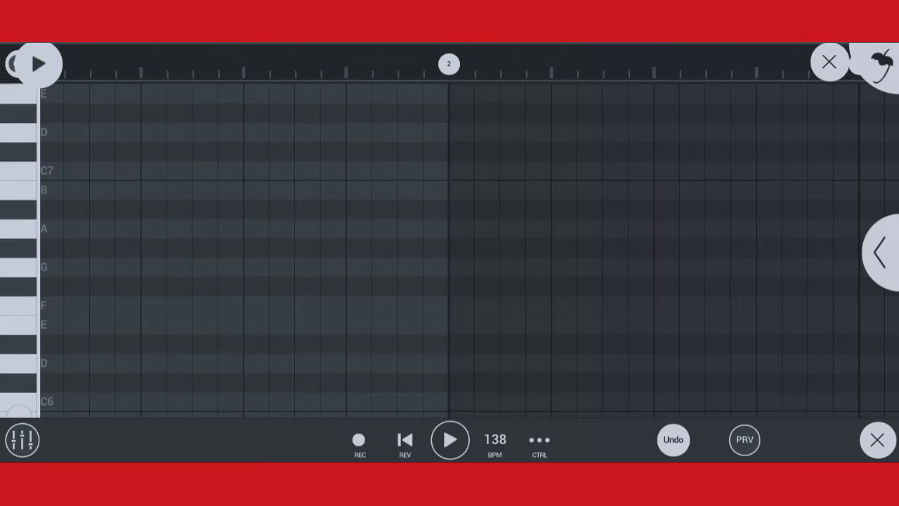
- Place a C7 note at the pattern start and shorten it to a single step
{"action": "left_click", "coordinate": [225, 181]}
{"action": "left_click_drag", "start_coordinate": [225, 181], "coordinate": [201, 181]}
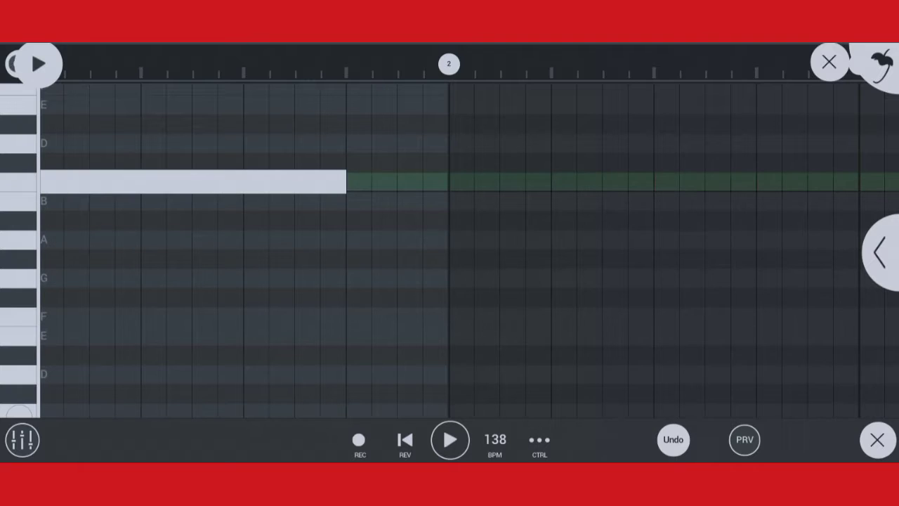
{"action": "left_click", "coordinate": [362, 182]}
{"action": "left_click_drag", "start_coordinate": [363, 182], "coordinate": [78, 181]}
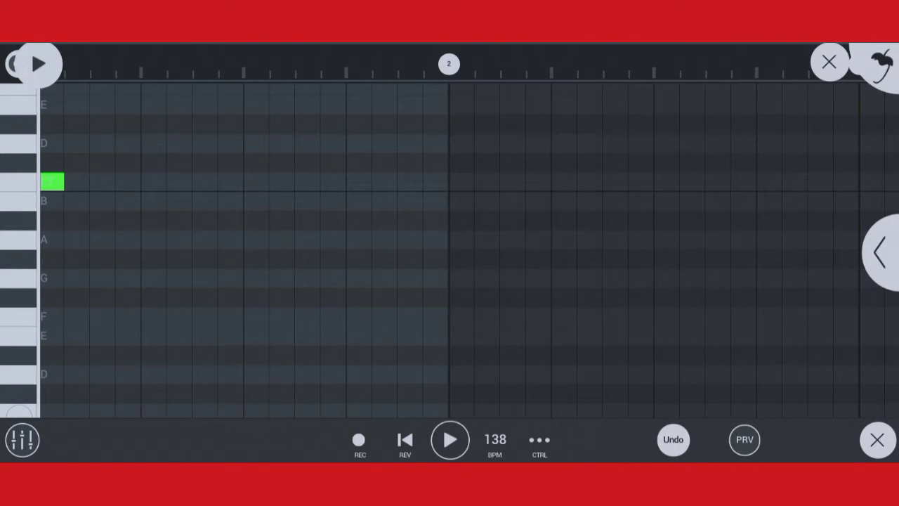
{"action": "scroll", "coordinate": [225, 245], "scroll_direction": "up", "scroll_amount": 2}
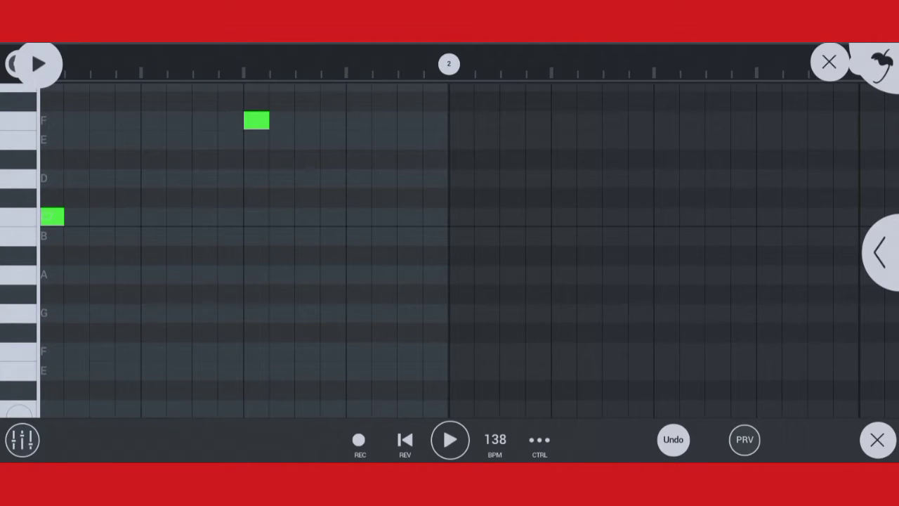
- Add short D and C7 notes in bar 1 and play the pattern back
{"action": "left_click", "coordinate": [333, 178]}
{"action": "left_click", "coordinate": [410, 216]}
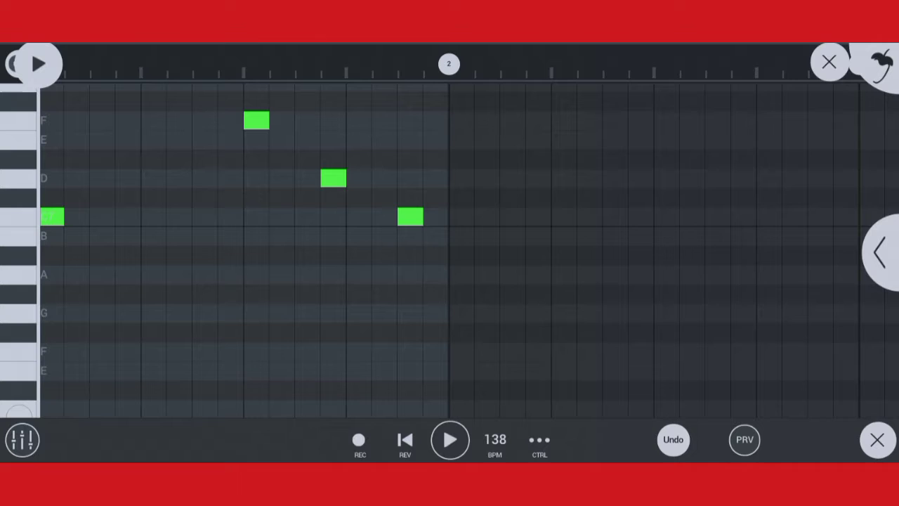
{"action": "left_click", "coordinate": [39, 63]}
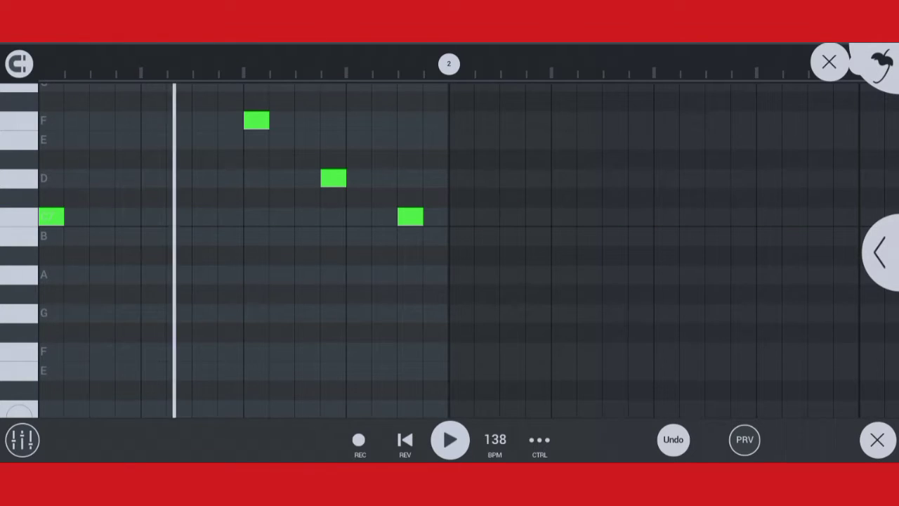
{"action": "left_click", "coordinate": [450, 439]}
- Add C7, D and F notes in the second bar and play to check
{"action": "left_click", "coordinate": [667, 216]}
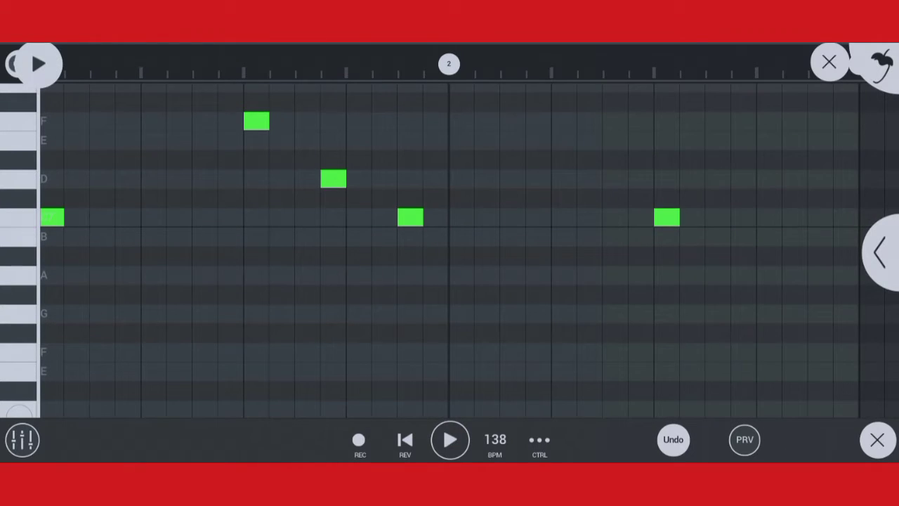
{"action": "left_click", "coordinate": [717, 178]}
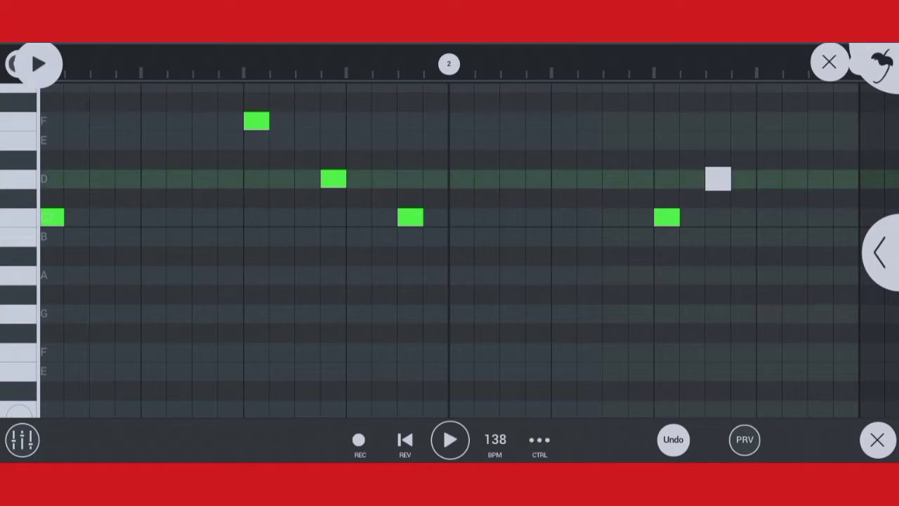
{"action": "left_click_drag", "start_coordinate": [743, 178], "coordinate": [743, 178]}
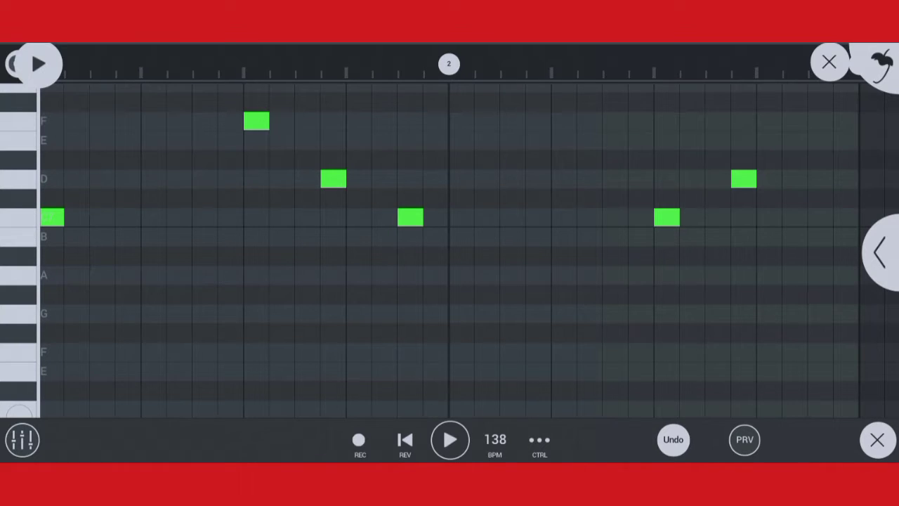
{"action": "left_click", "coordinate": [820, 121]}
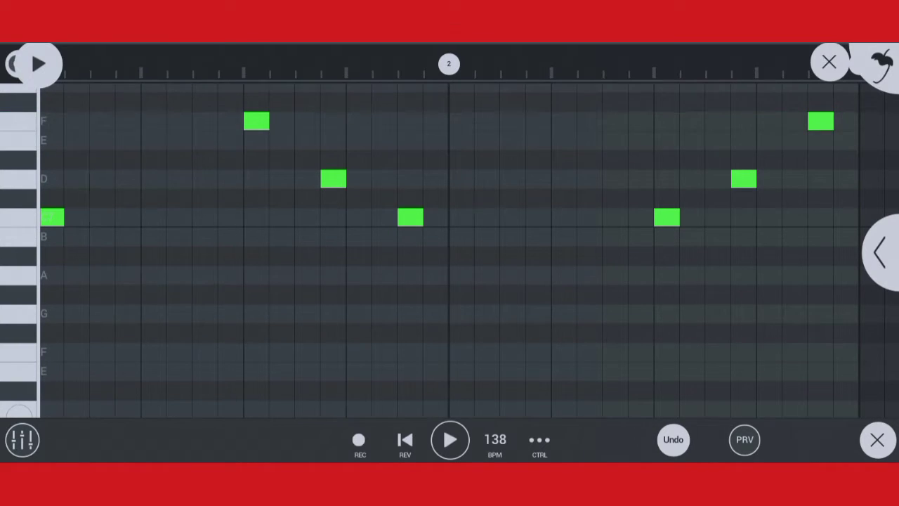
{"action": "left_click", "coordinate": [450, 439]}
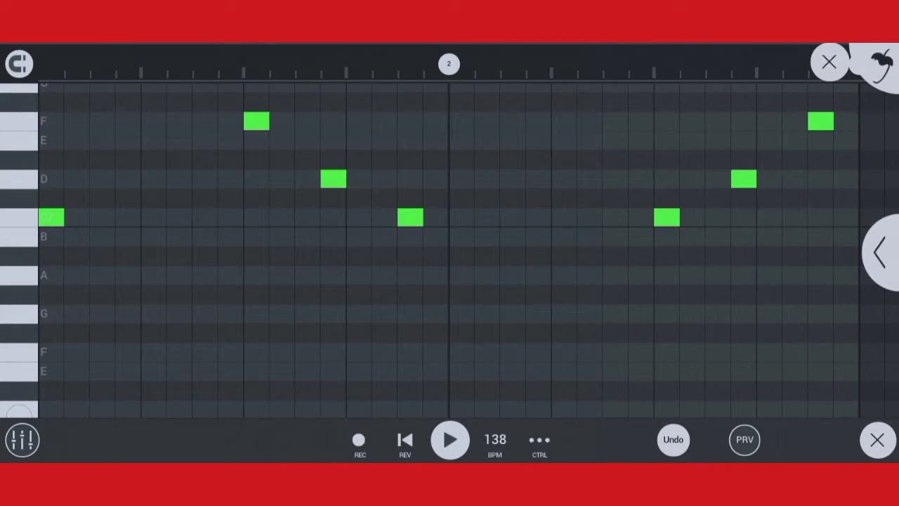
- Select the three-note rising figure and paste a copy after bar 3
{"action": "left_click_drag", "start_coordinate": [449, 246], "coordinate": [412, 301]}
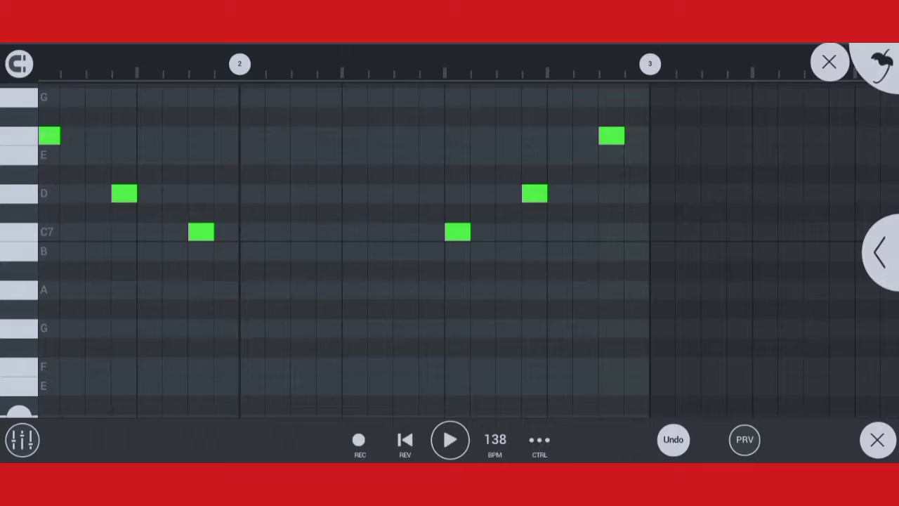
{"action": "left_click_drag", "start_coordinate": [383, 164], "coordinate": [209, 281]}
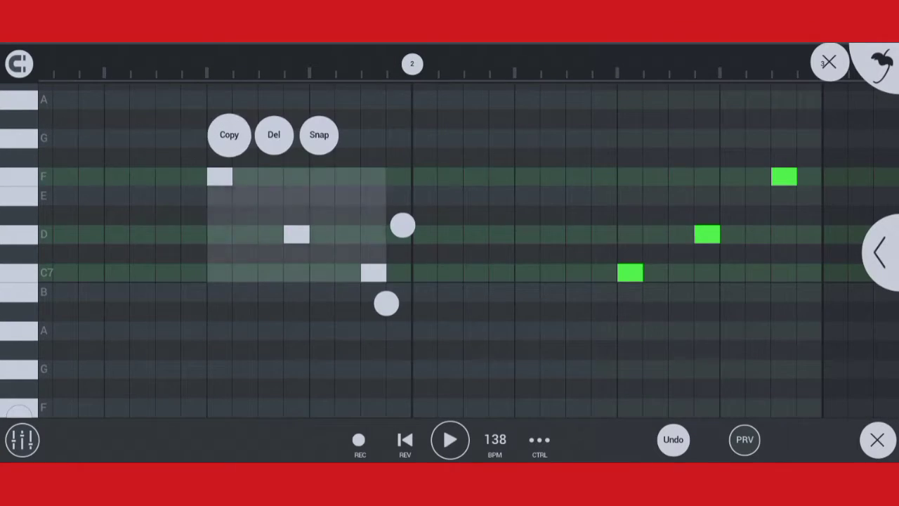
{"action": "left_click_drag", "start_coordinate": [632, 274], "coordinate": [300, 236]}
{"action": "left_click_drag", "start_coordinate": [561, 281], "coordinate": [435, 281]}
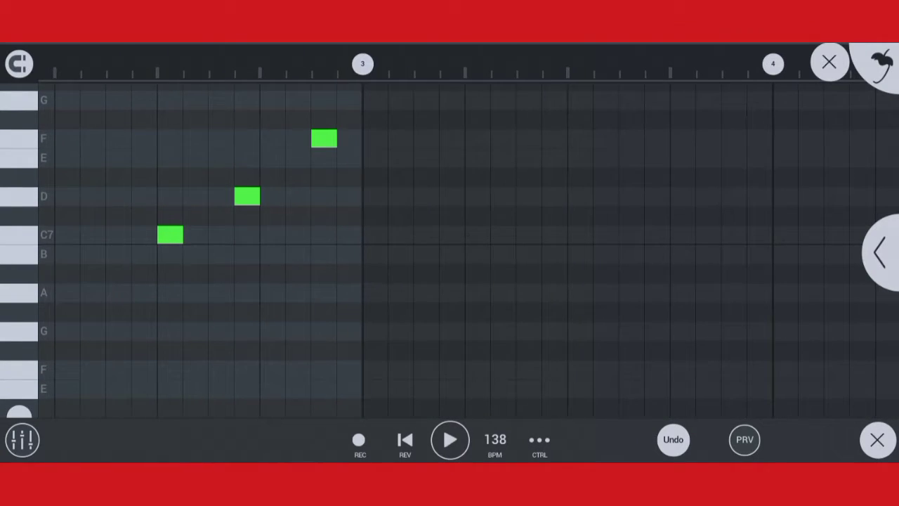
{"action": "left_click", "coordinate": [589, 138]}
{"action": "left_click", "coordinate": [450, 316]}
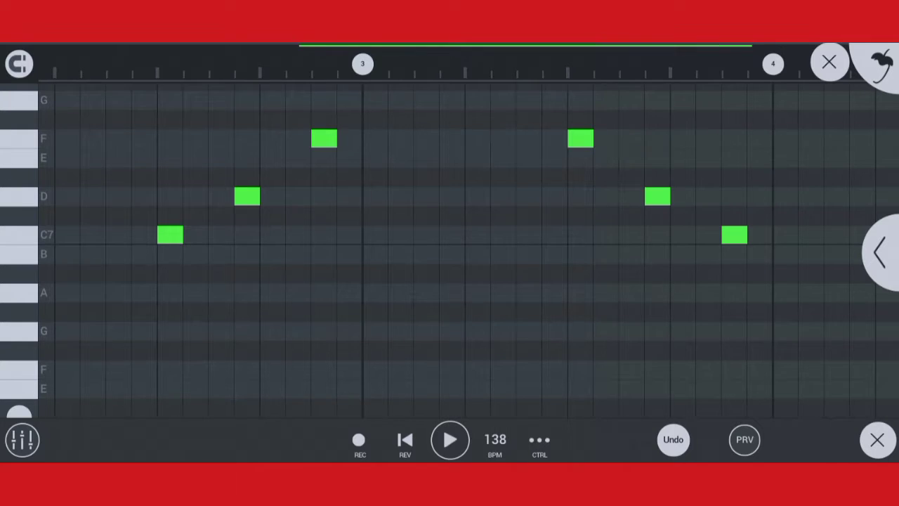
- Copy the three-note figure again and paste it into bar 4
{"action": "left_click_drag", "start_coordinate": [492, 316], "coordinate": [425, 316]}
{"action": "left_click_drag", "start_coordinate": [313, 117], "coordinate": [86, 269]}
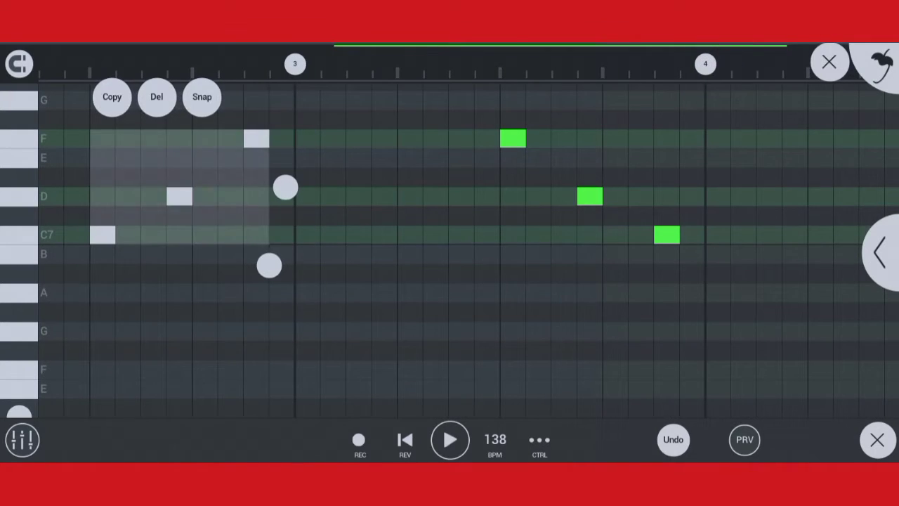
{"action": "left_click", "coordinate": [110, 97]}
{"action": "left_click_drag", "start_coordinate": [561, 316], "coordinate": [400, 316]}
{"action": "left_click_drag", "start_coordinate": [562, 281], "coordinate": [374, 256]}
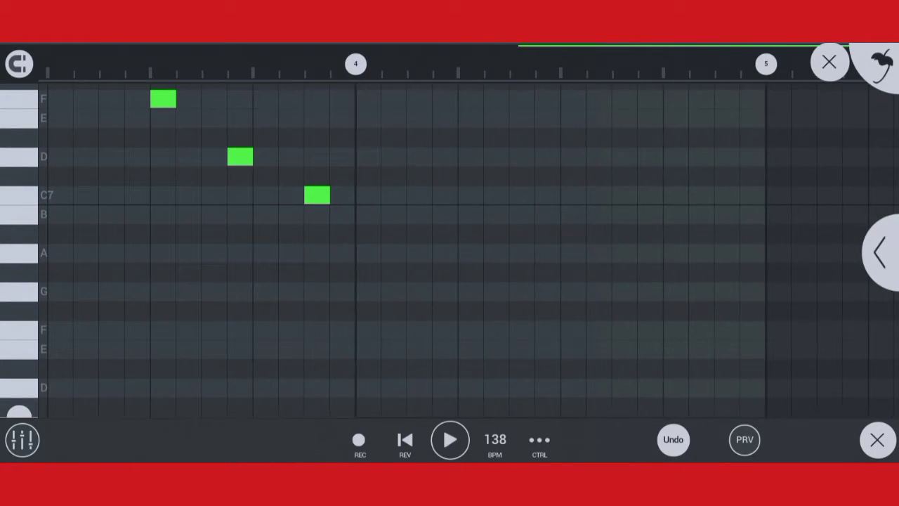
{"action": "left_click", "coordinate": [564, 267]}
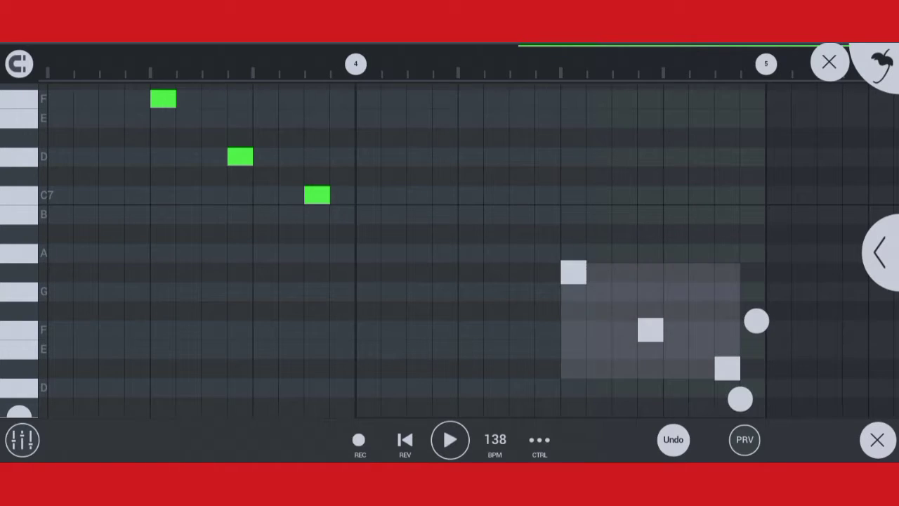
{"action": "mouse_move", "coordinate": [650, 280]}
{"action": "left_mouse_down"}
{"action": "mouse_move", "coordinate": [649, 262]}
{"action": "mouse_move", "coordinate": [650, 310]}
{"action": "left_mouse_up"}
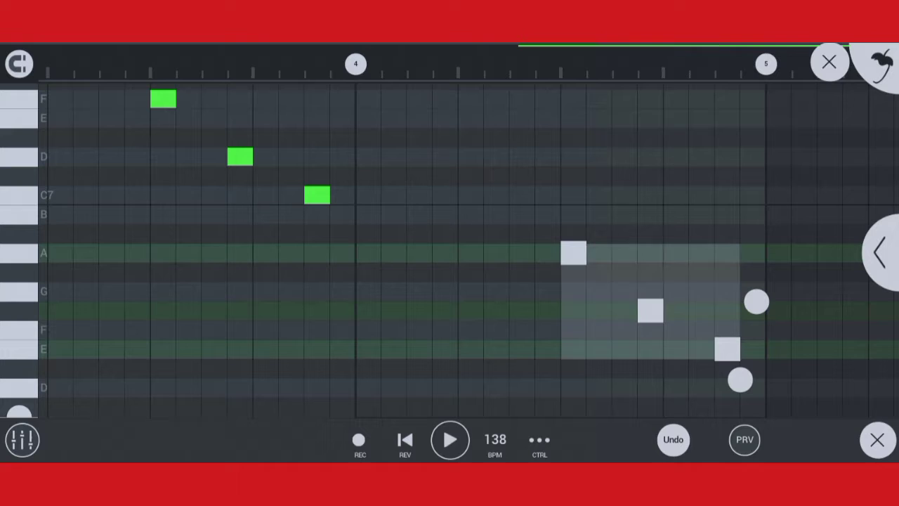
- Lower the bar 4 copy to G, E and D and play back the phrase
{"action": "left_click_drag", "start_coordinate": [573, 295], "coordinate": [396, 239]}
{"action": "left_click_drag", "start_coordinate": [477, 250], "coordinate": [477, 275]}
{"action": "left_click", "coordinate": [702, 365]}
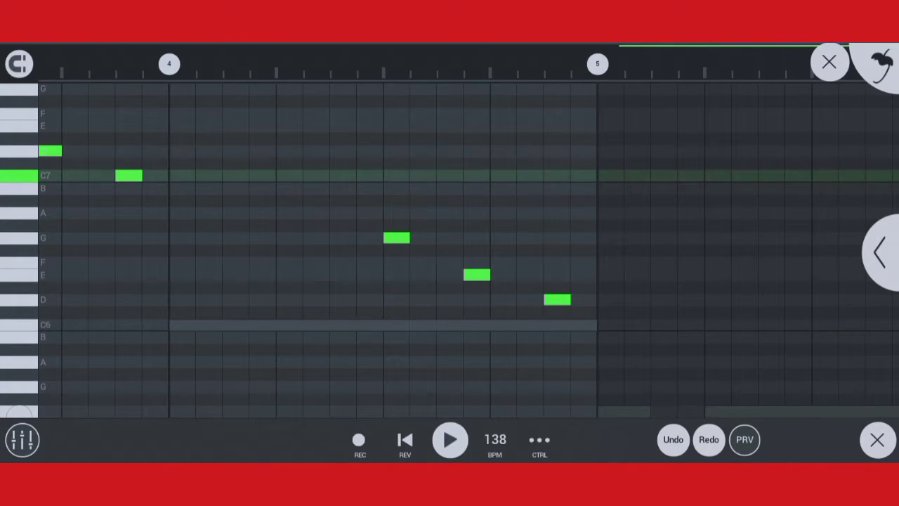
{"action": "left_click_drag", "start_coordinate": [421, 281], "coordinate": [523, 281]}
{"action": "left_click_drag", "start_coordinate": [281, 281], "coordinate": [323, 281]}
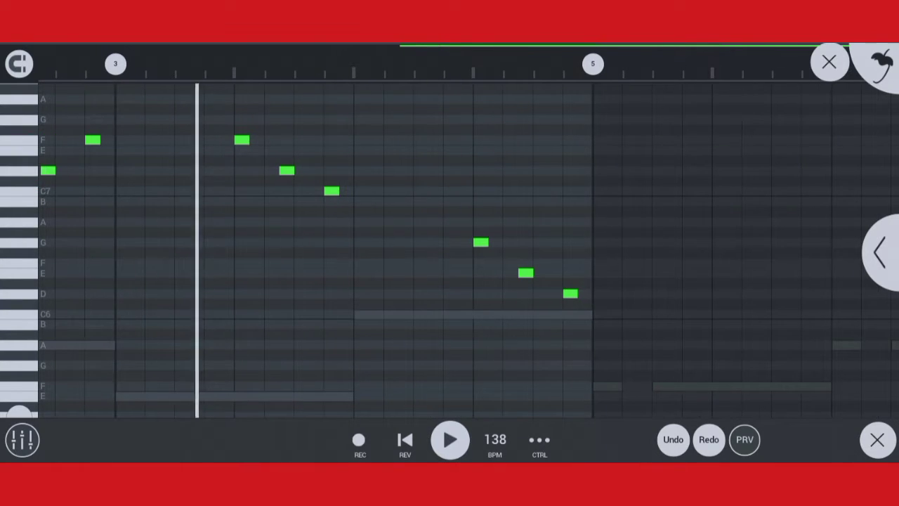
{"action": "left_click", "coordinate": [19, 191]}
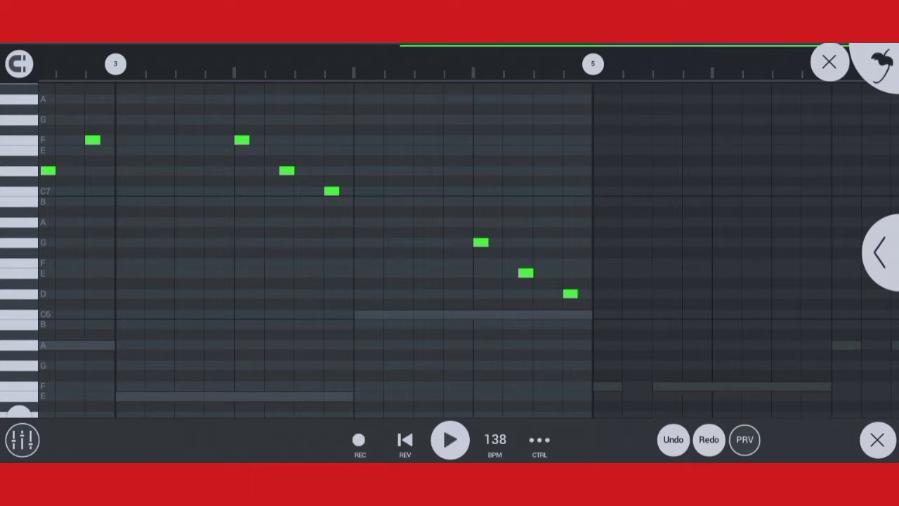
- In the playlist, add a clip after the bottom Grand Piano clip and open its piano roll
{"action": "left_click", "coordinate": [829, 62]}
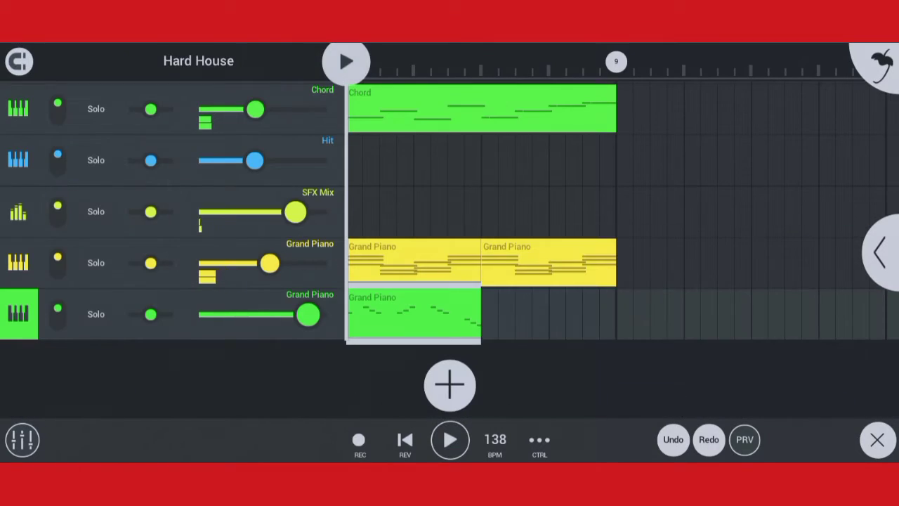
{"action": "left_click", "coordinate": [414, 316]}
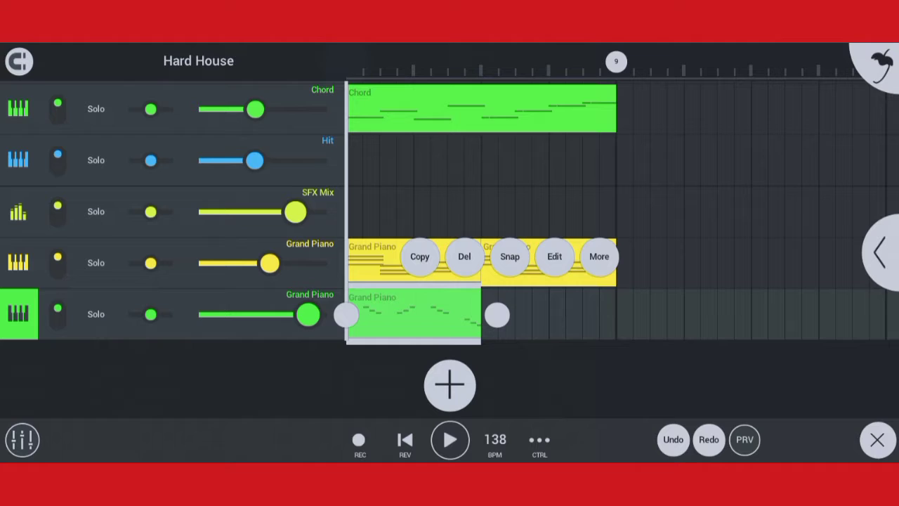
{"action": "key", "text": "Escape"}
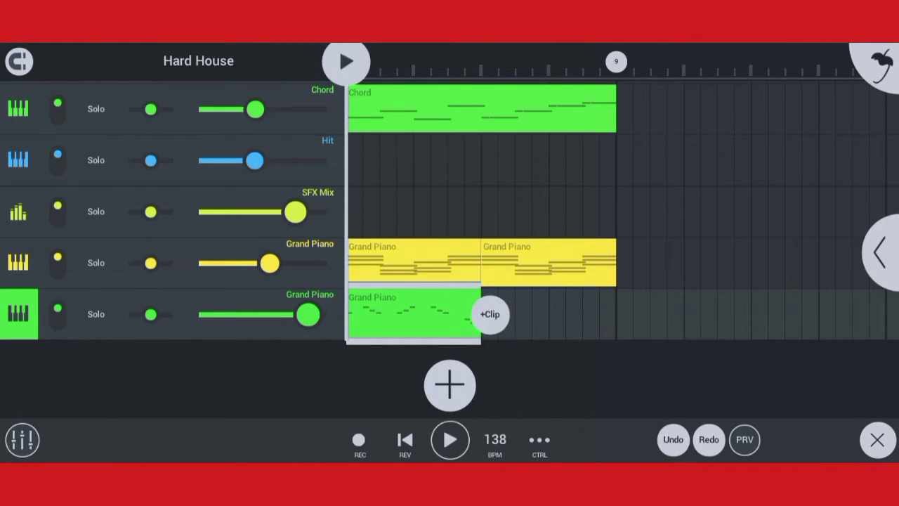
{"action": "left_click", "coordinate": [491, 314]}
{"action": "left_click", "coordinate": [515, 312]}
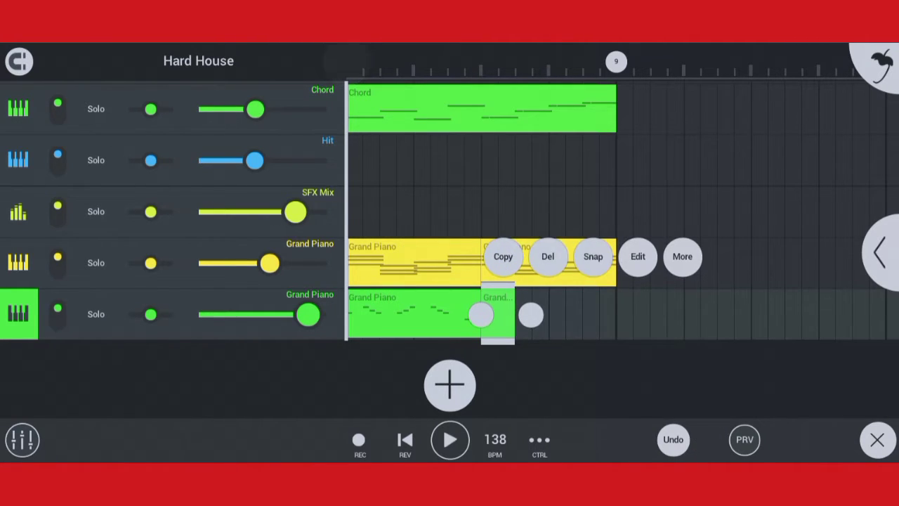
{"action": "left_click", "coordinate": [639, 255]}
{"action": "scroll", "coordinate": [450, 252], "scroll_direction": "up", "scroll_amount": 5}
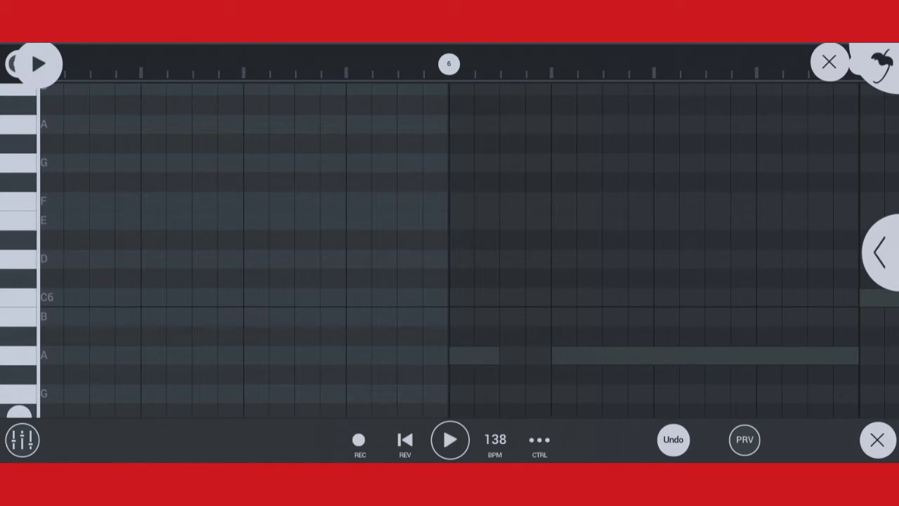
- Place F, F, A, F and G notes from the clip start, nudging G one step earlier
{"action": "scroll", "coordinate": [449, 253], "scroll_direction": "up", "scroll_amount": 2}
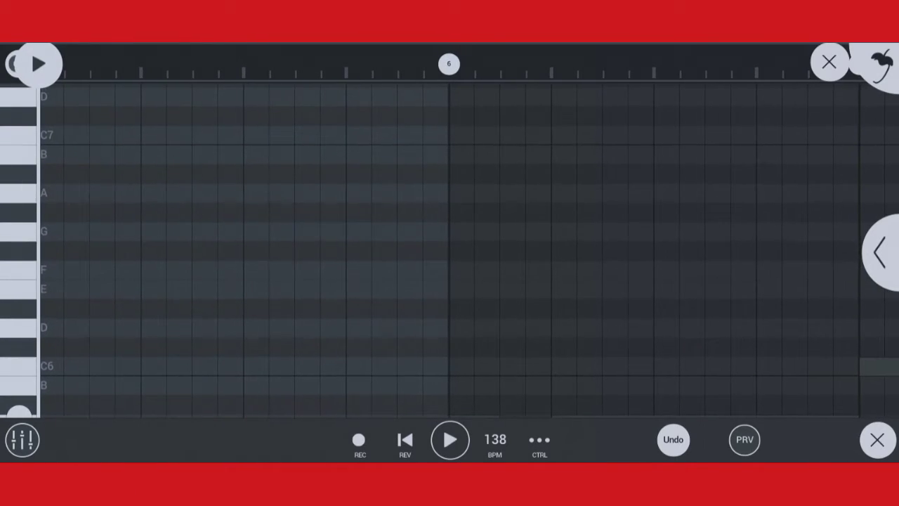
{"action": "left_click", "coordinate": [52, 270]}
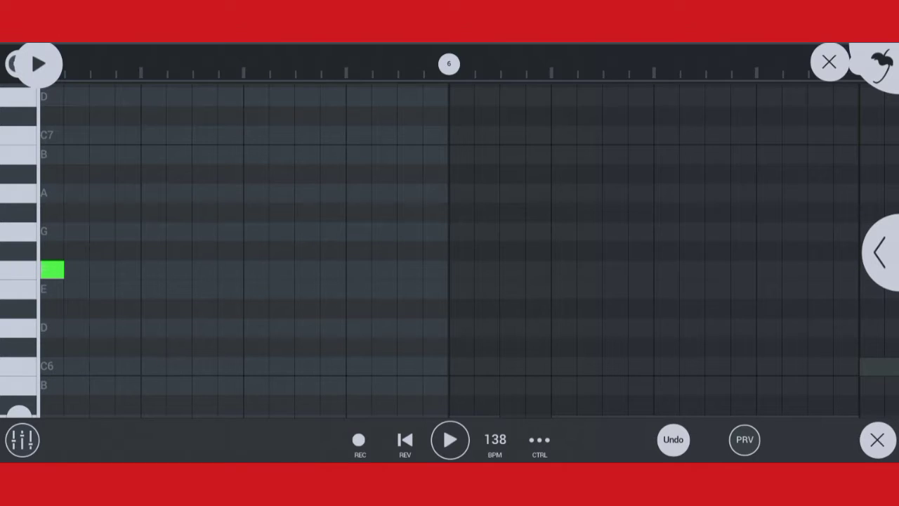
{"action": "left_click", "coordinate": [205, 269]}
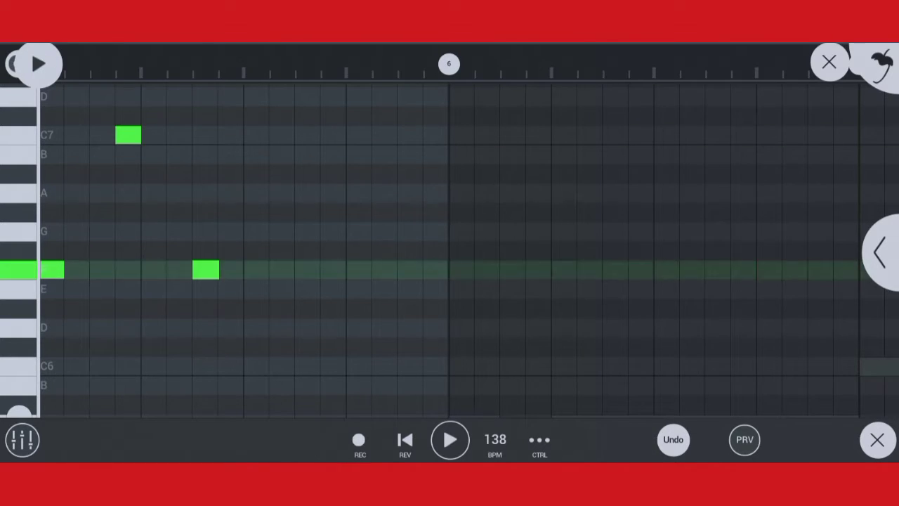
{"action": "left_click", "coordinate": [257, 192]}
{"action": "left_click", "coordinate": [308, 270]}
{"action": "left_click", "coordinate": [410, 231]}
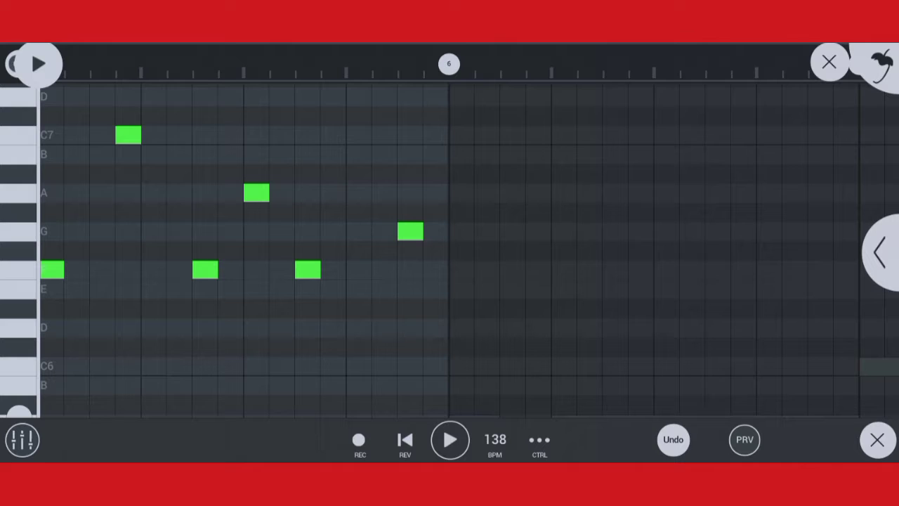
{"action": "left_click_drag", "start_coordinate": [411, 231], "coordinate": [385, 231]}
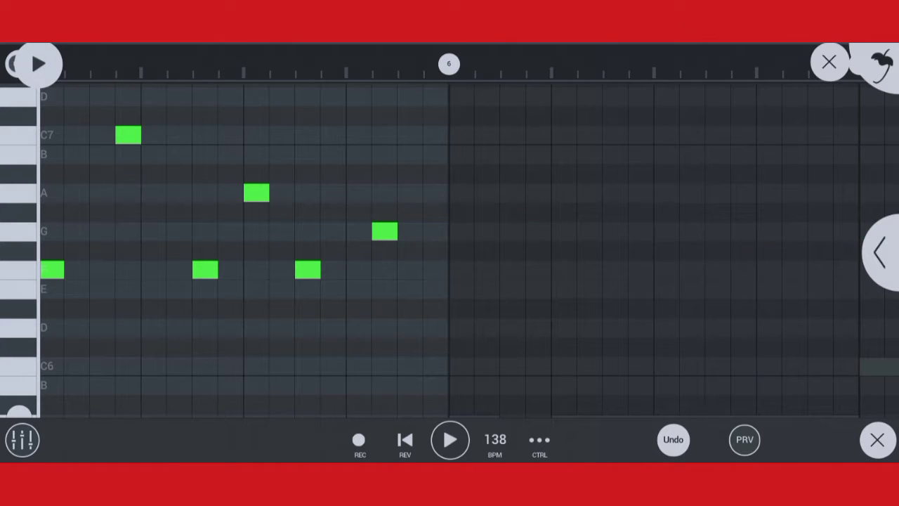
- Add E, G, B, G and F notes from bar 6 onward
{"action": "left_click", "coordinate": [98, 62]}
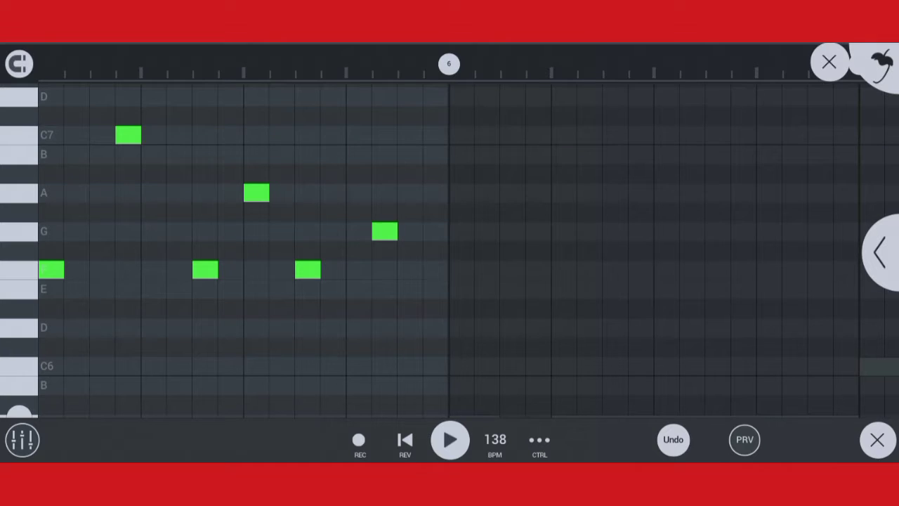
{"action": "left_click", "coordinate": [461, 289]}
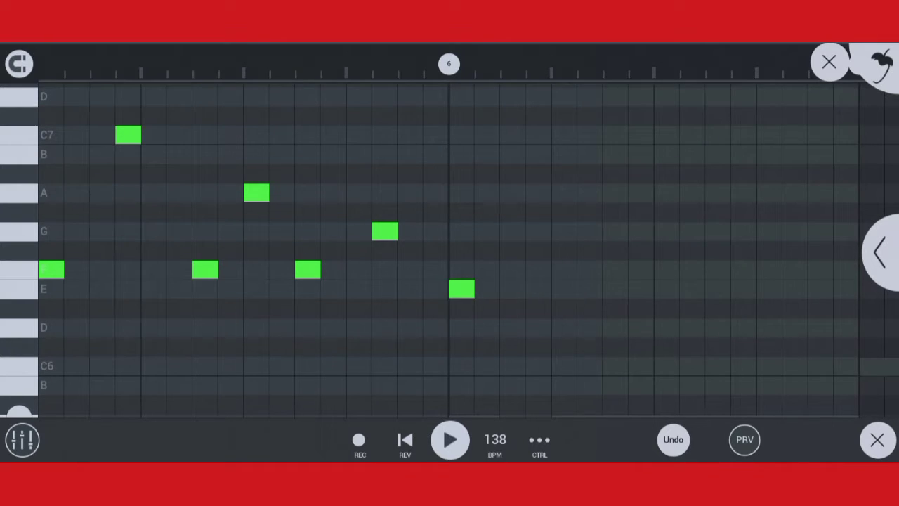
{"action": "left_click", "coordinate": [512, 231]}
{"action": "left_click", "coordinate": [589, 154]}
{"action": "left_click_drag", "start_coordinate": [632, 267], "coordinate": [494, 281]}
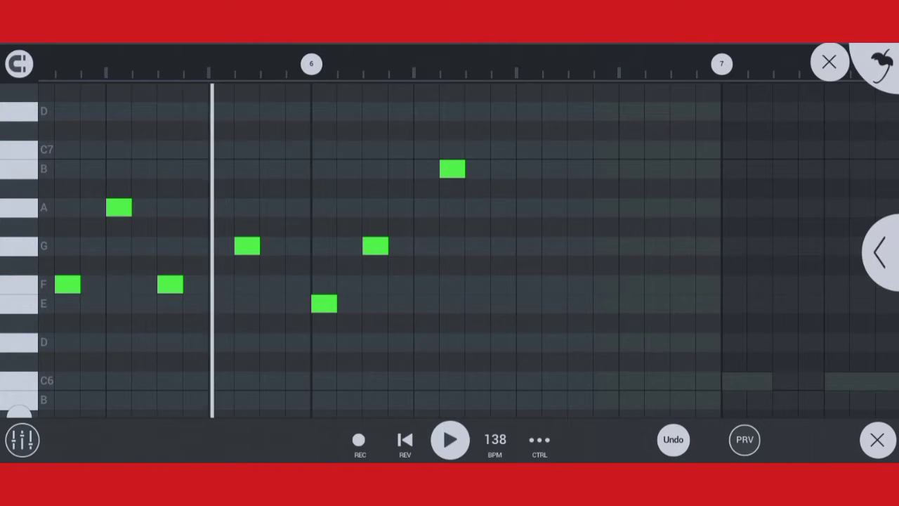
{"action": "left_click", "coordinate": [504, 246]}
{"action": "left_click", "coordinate": [580, 283]}
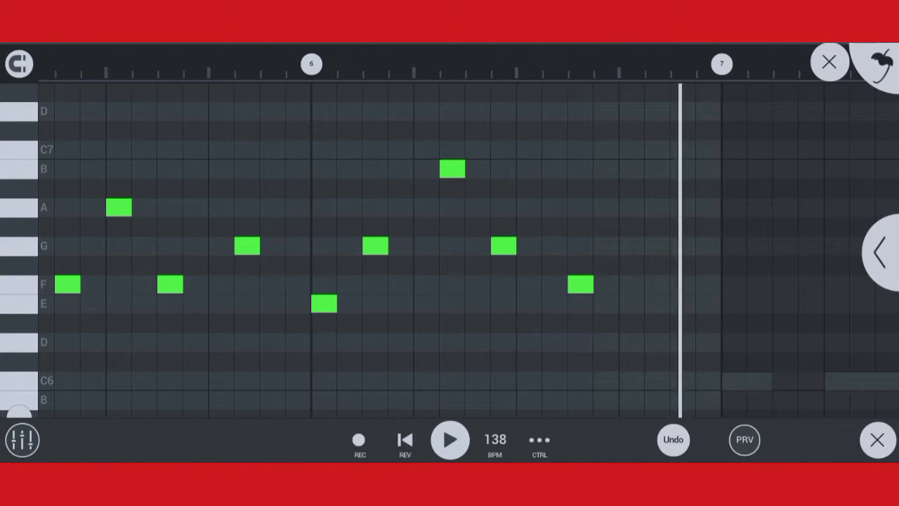
{"action": "mouse_move", "coordinate": [450, 267]}
{"action": "left_mouse_down"}
{"action": "mouse_move", "coordinate": [594, 228]}
{"action": "mouse_move", "coordinate": [594, 240]}
{"action": "left_mouse_up"}
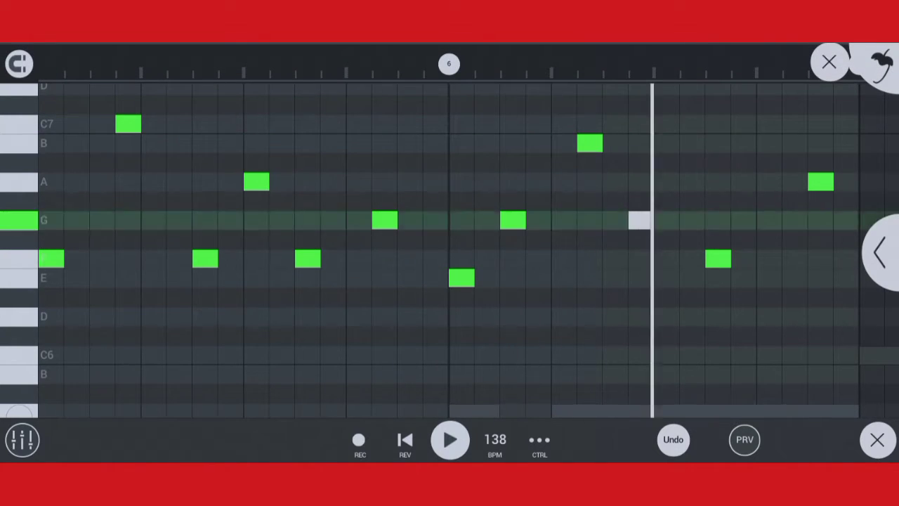
- Delete the notes from bar 6 onward, play back, and add an F note at bar 6
{"action": "left_click_drag", "start_coordinate": [313, 147], "coordinate": [592, 316]}
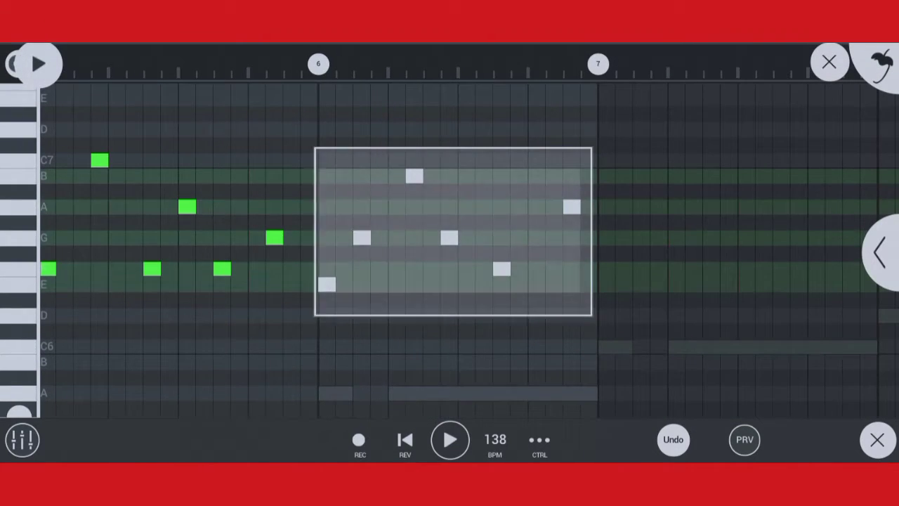
{"action": "key", "text": "Delete"}
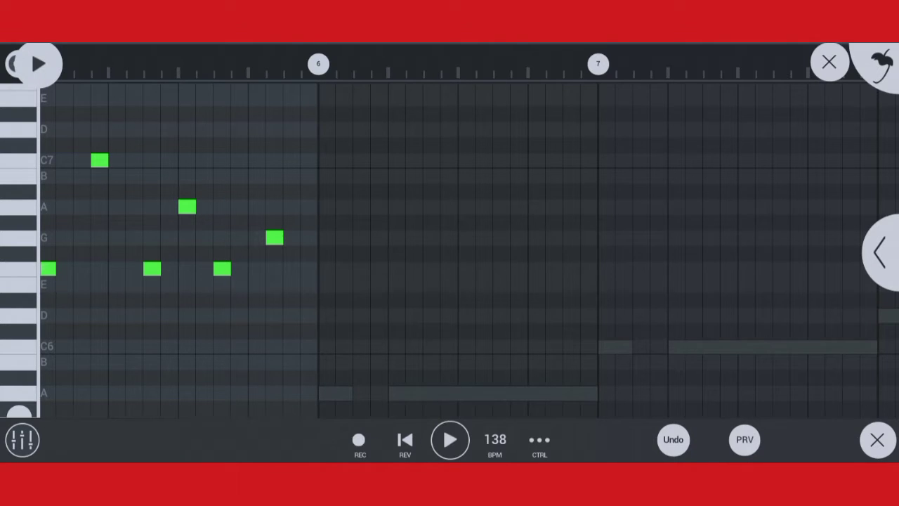
{"action": "left_click", "coordinate": [451, 440]}
{"action": "scroll", "coordinate": [281, 246], "scroll_direction": "up", "scroll_amount": 3}
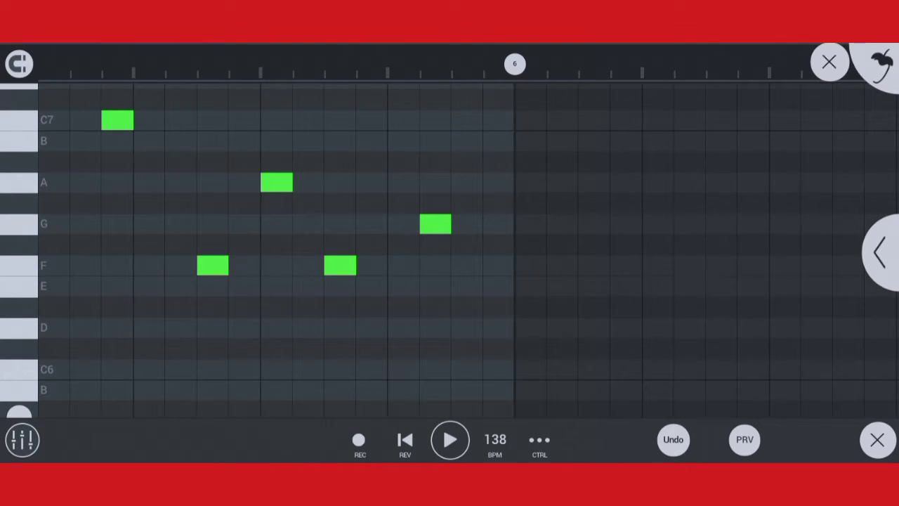
{"action": "left_click", "coordinate": [530, 265]}
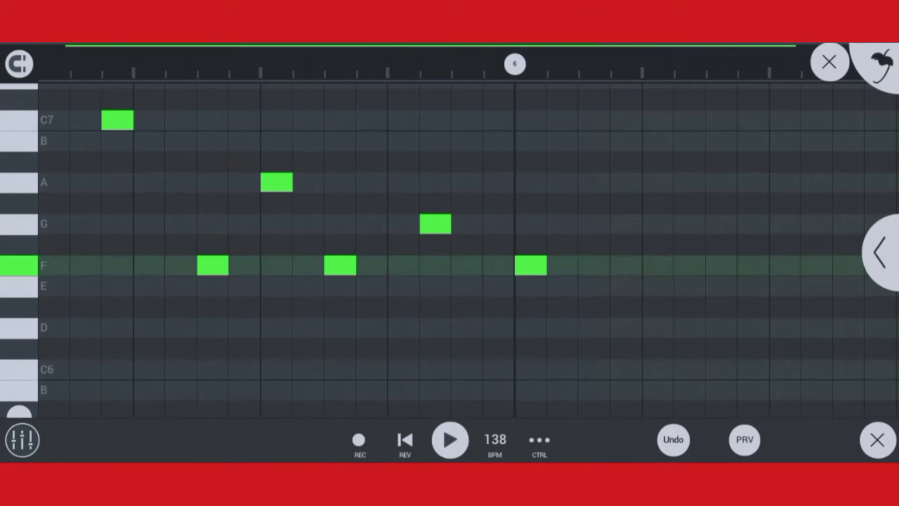
{"action": "scroll", "coordinate": [449, 250], "scroll_direction": "down", "scroll_amount": 2}
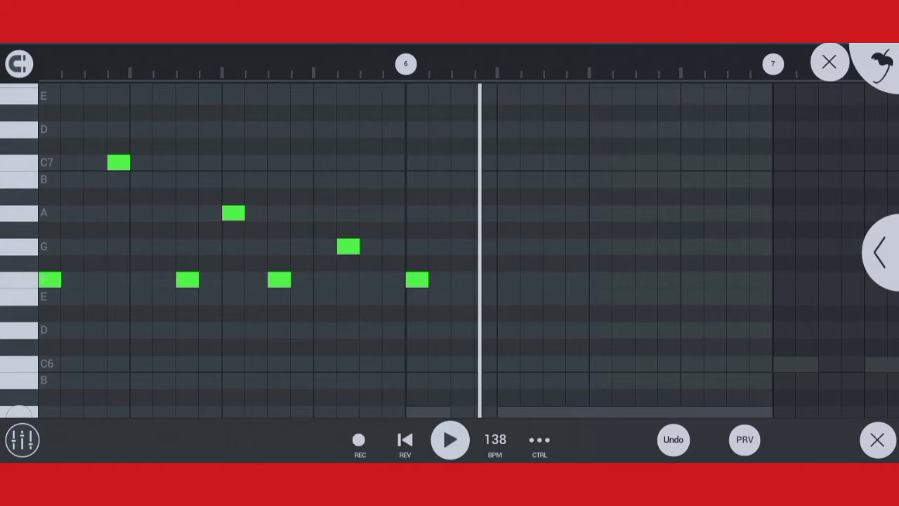
- Move a G and an F note one step earlier and play the melody to check
{"action": "left_click_drag", "start_coordinate": [479, 63], "coordinate": [569, 63]}
{"action": "left_click_drag", "start_coordinate": [348, 246], "coordinate": [325, 246]}
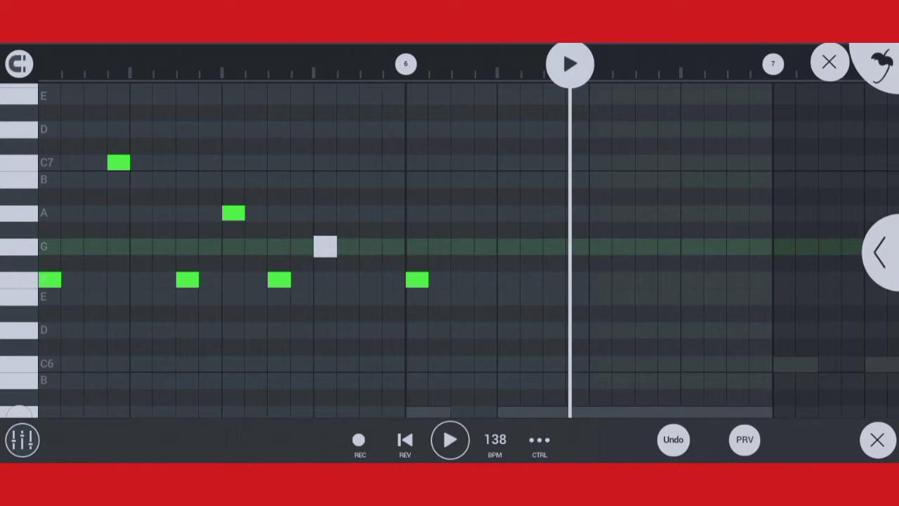
{"action": "left_click", "coordinate": [417, 280]}
{"action": "left_click_drag", "start_coordinate": [394, 279], "coordinate": [371, 280]}
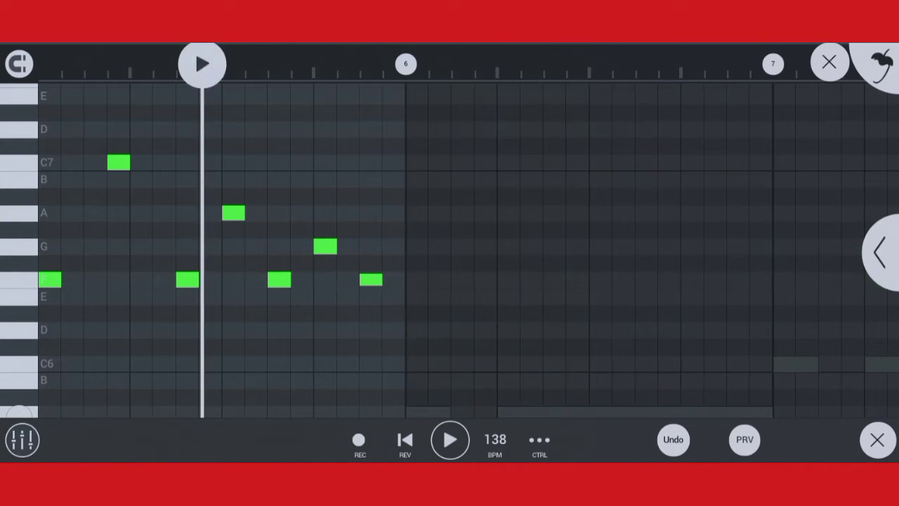
{"action": "left_click", "coordinate": [405, 439]}
{"action": "left_click", "coordinate": [450, 439]}
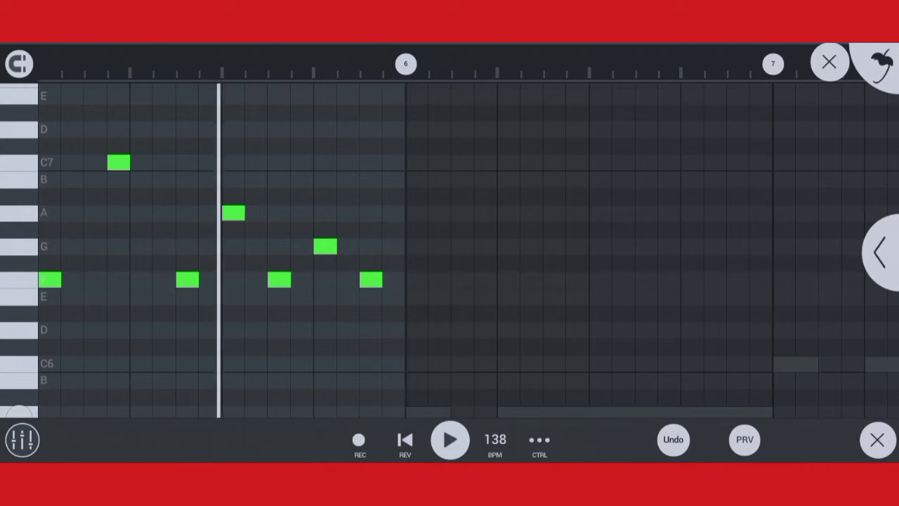
{"action": "left_click", "coordinate": [35, 63]}
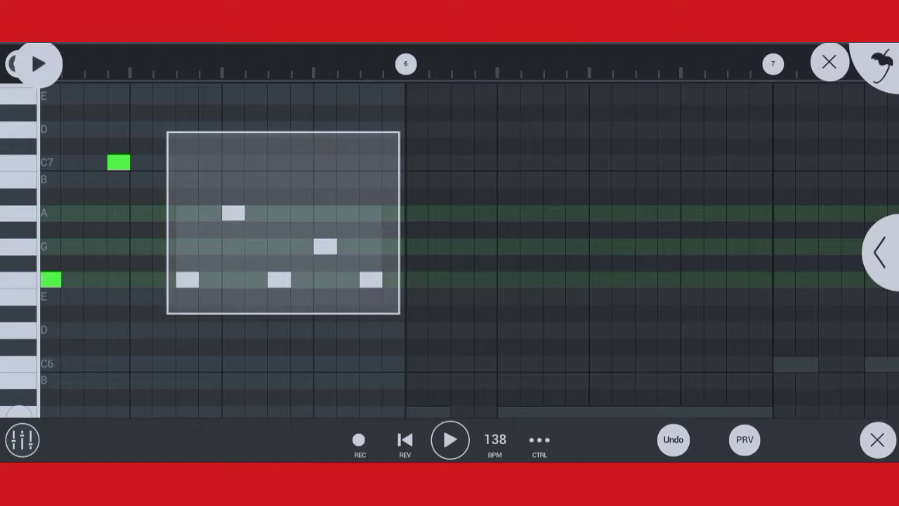
- Paste a copy of the later note group right after the original phrase
{"action": "left_click_drag", "start_coordinate": [401, 130], "coordinate": [117, 342]}
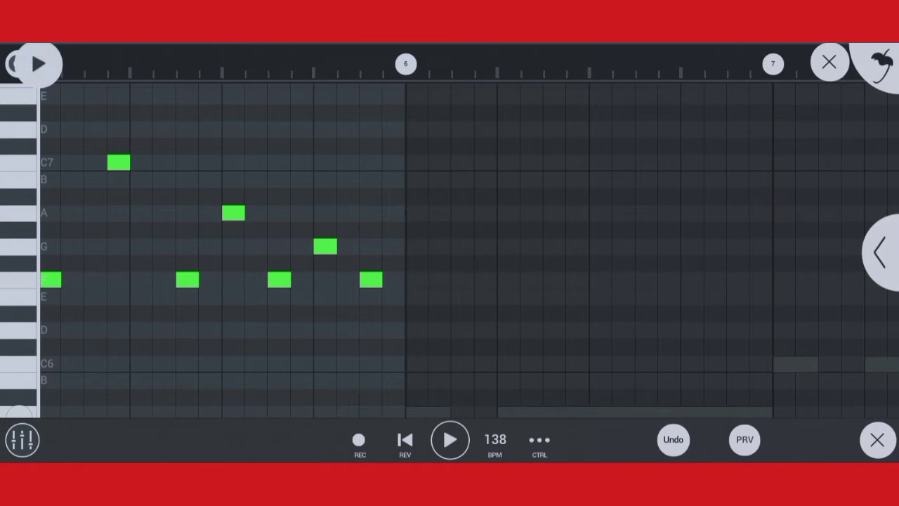
{"action": "left_click", "coordinate": [458, 209]}
{"action": "left_click_drag", "start_coordinate": [590, 274], "coordinate": [612, 225]}
- Raise the last three notes before bar 7 in pitch and play the melody
{"action": "left_click", "coordinate": [703, 337]}
{"action": "left_click_drag", "start_coordinate": [703, 337], "coordinate": [546, 335]}
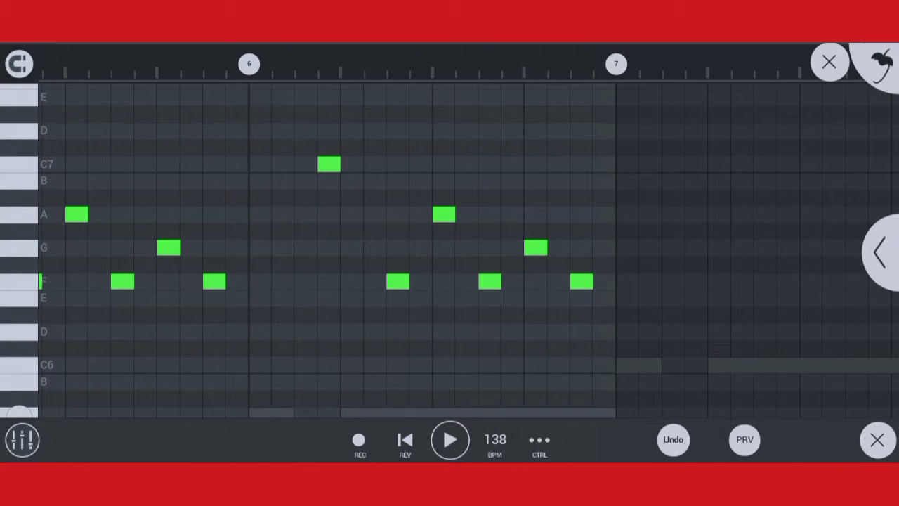
{"action": "left_click_drag", "start_coordinate": [585, 221], "coordinate": [485, 288]}
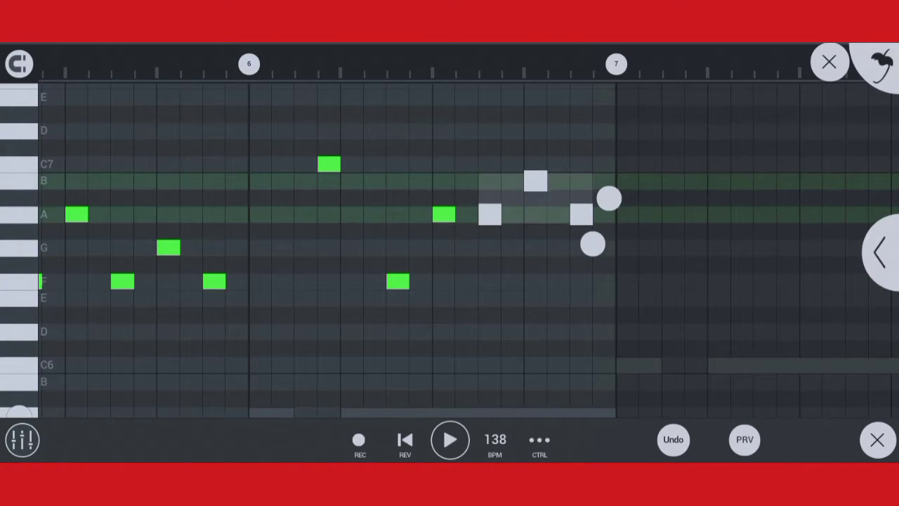
{"action": "left_click_drag", "start_coordinate": [535, 180], "coordinate": [535, 130]}
{"action": "left_click", "coordinate": [702, 323]}
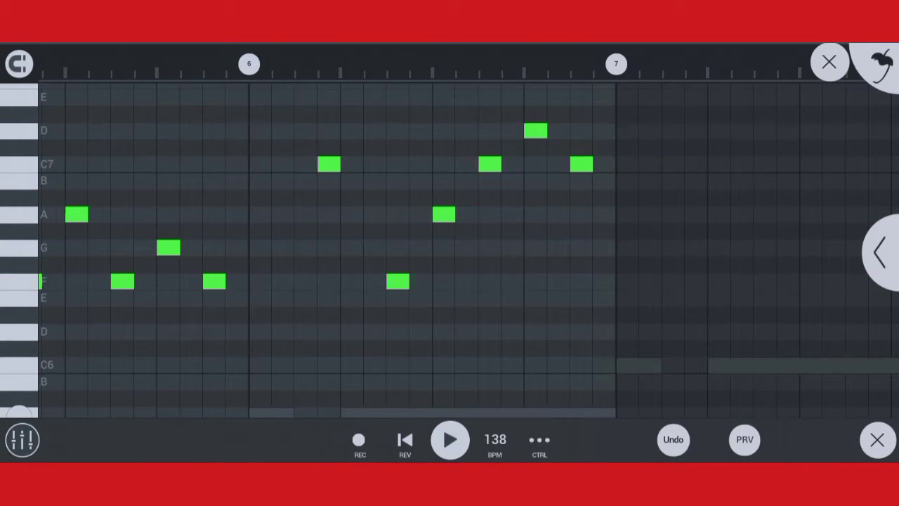
{"action": "left_click", "coordinate": [449, 439]}
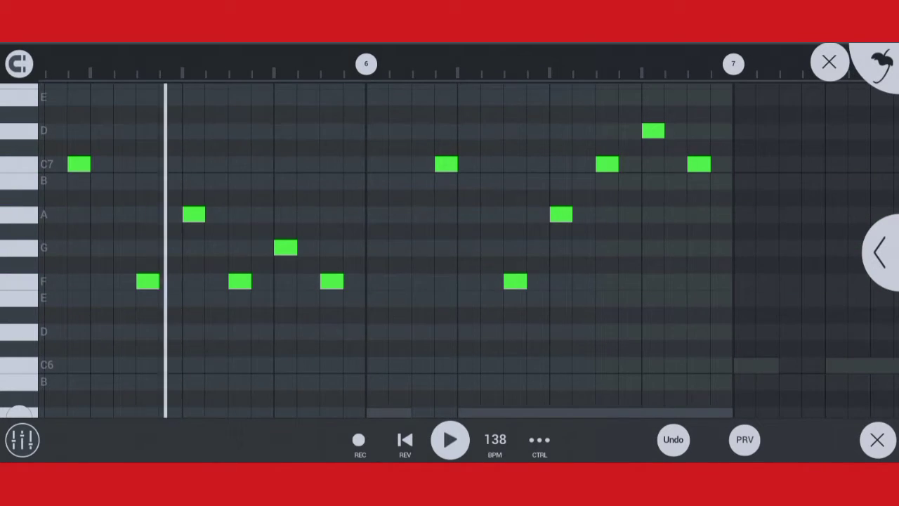
{"action": "left_click", "coordinate": [449, 440]}
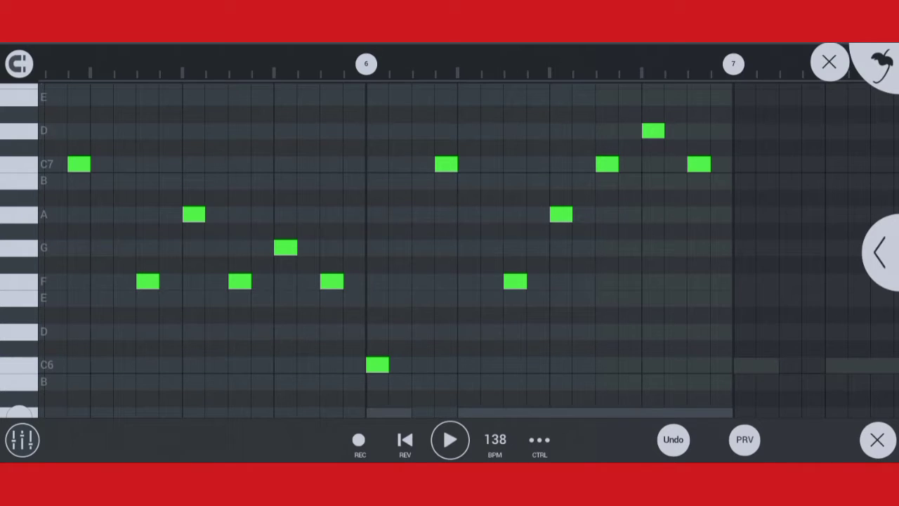
- Add a lengthened C6 note at the start of bar 6 and play the pattern
{"action": "left_click", "coordinate": [377, 365]}
{"action": "left_click_drag", "start_coordinate": [403, 366], "coordinate": [429, 366]}
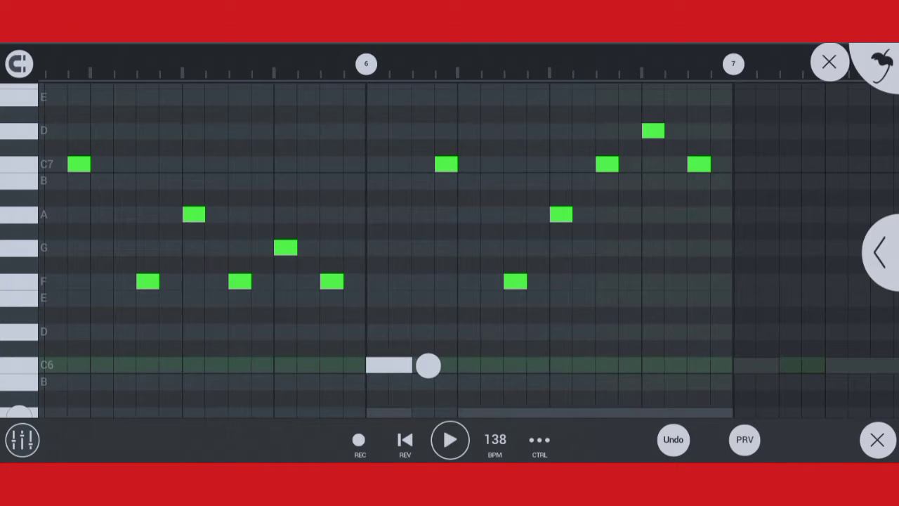
{"action": "left_click", "coordinate": [449, 440]}
{"action": "scroll", "coordinate": [450, 250], "scroll_direction": "down", "scroll_amount": 2}
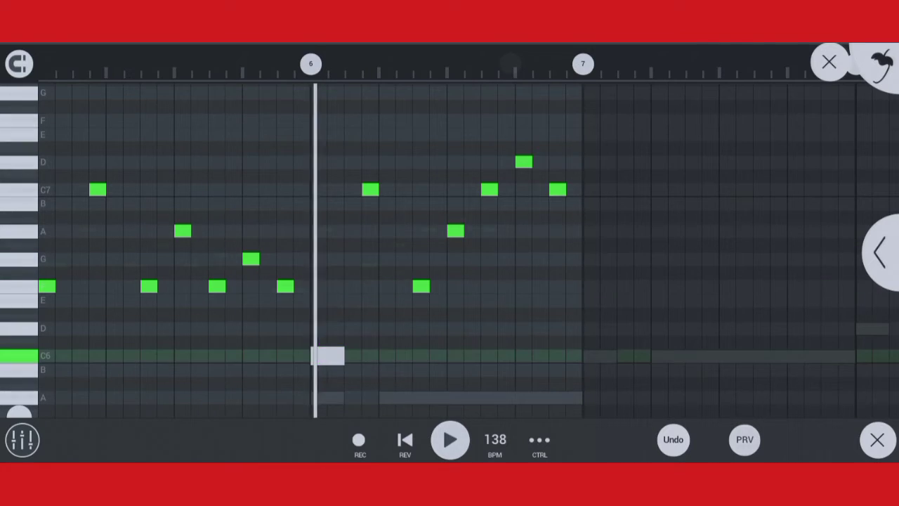
{"action": "scroll", "coordinate": [449, 250], "scroll_direction": "down", "scroll_amount": 1}
{"action": "scroll", "coordinate": [449, 250], "scroll_direction": "down", "scroll_amount": 1}
{"action": "scroll", "coordinate": [450, 250], "scroll_direction": "down", "scroll_amount": 1}
{"action": "scroll", "coordinate": [449, 250], "scroll_direction": "down", "scroll_amount": 1}
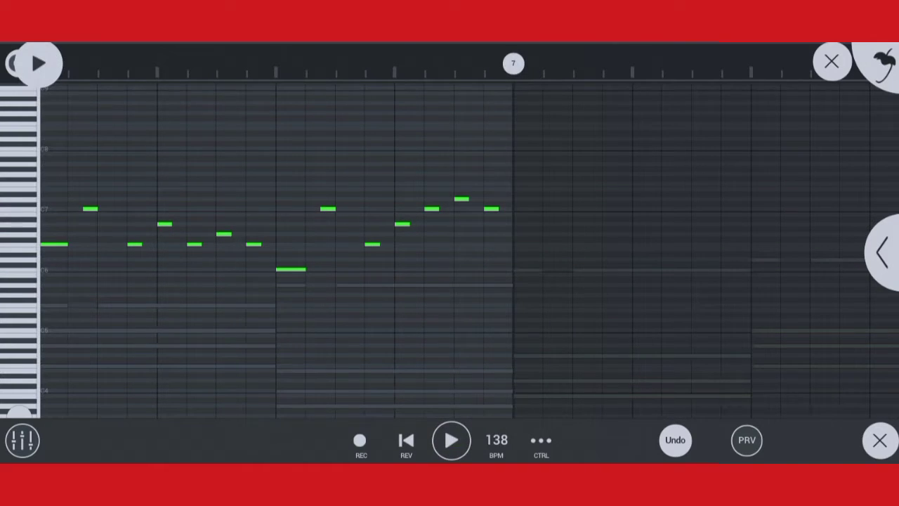
- Back in the playlist, paste a third Grand Piano clip after the second and open it
{"action": "left_click", "coordinate": [832, 62]}
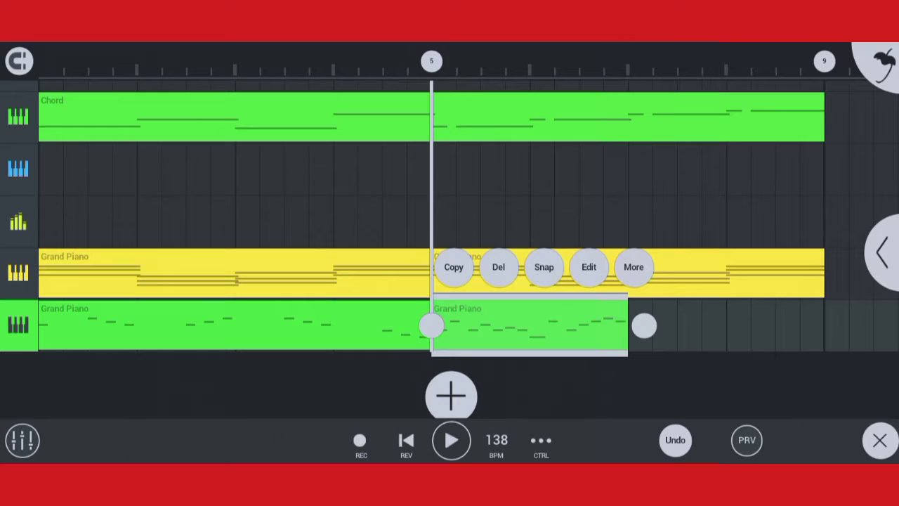
{"action": "scroll", "coordinate": [421, 232], "scroll_direction": "down", "scroll_amount": 3}
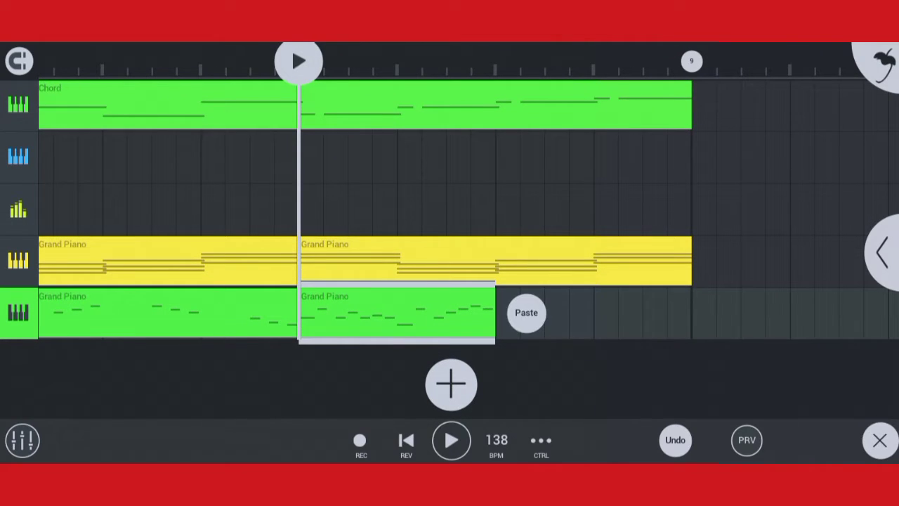
{"action": "left_click", "coordinate": [526, 312]}
{"action": "left_click", "coordinate": [594, 313]}
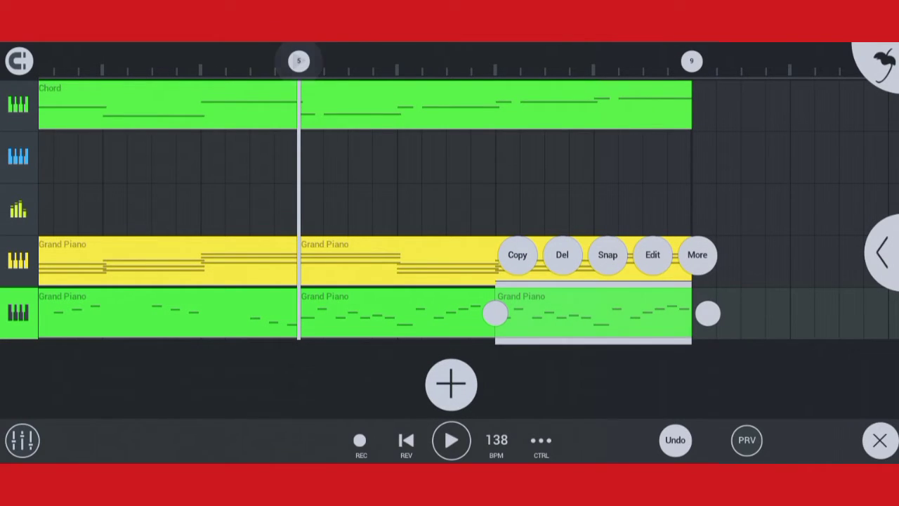
{"action": "left_click", "coordinate": [652, 255]}
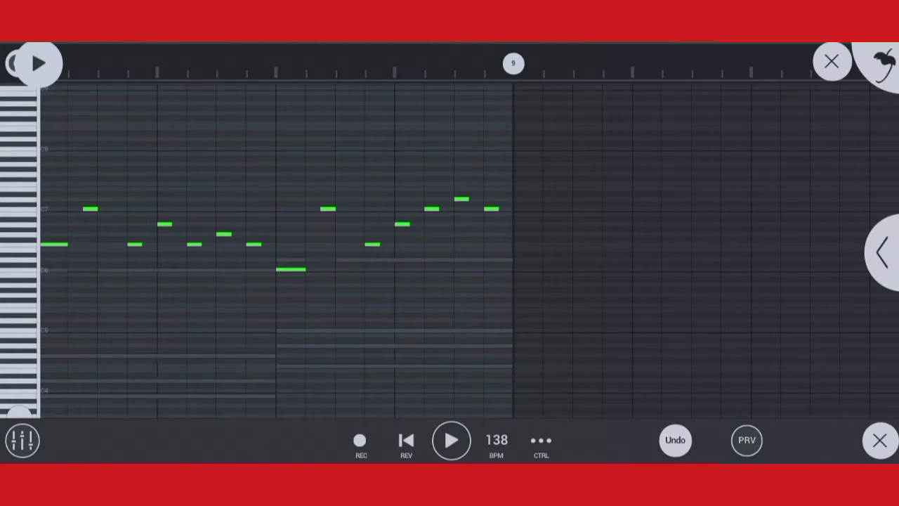
- Move every note of the third Grand Piano clip up one octave and preview the result
{"action": "scroll", "coordinate": [450, 250], "scroll_direction": "up", "scroll_amount": 1}
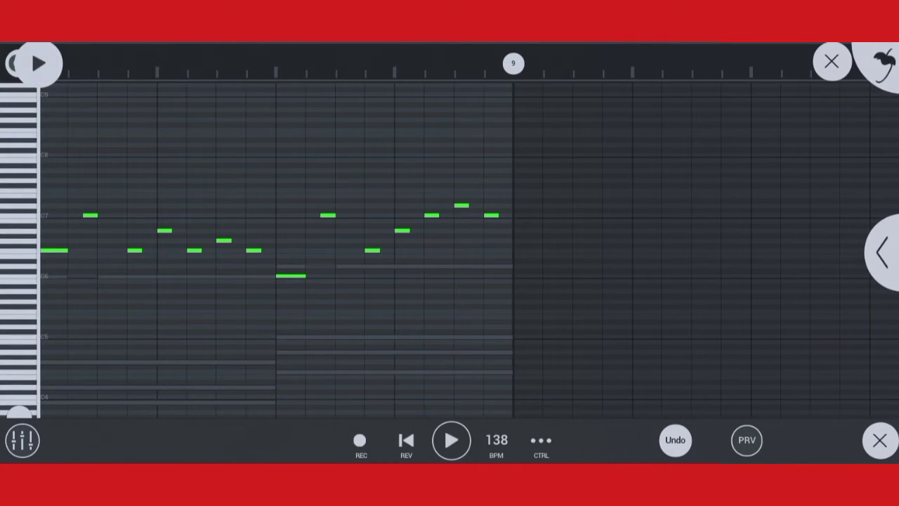
{"action": "left_click_drag", "start_coordinate": [542, 167], "coordinate": [40, 309]}
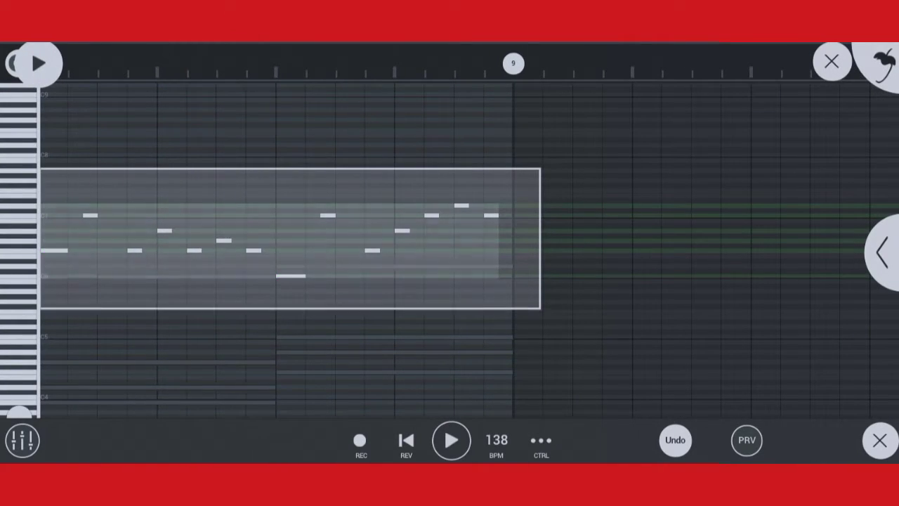
{"action": "scroll", "coordinate": [450, 250], "scroll_direction": "up", "scroll_amount": 5}
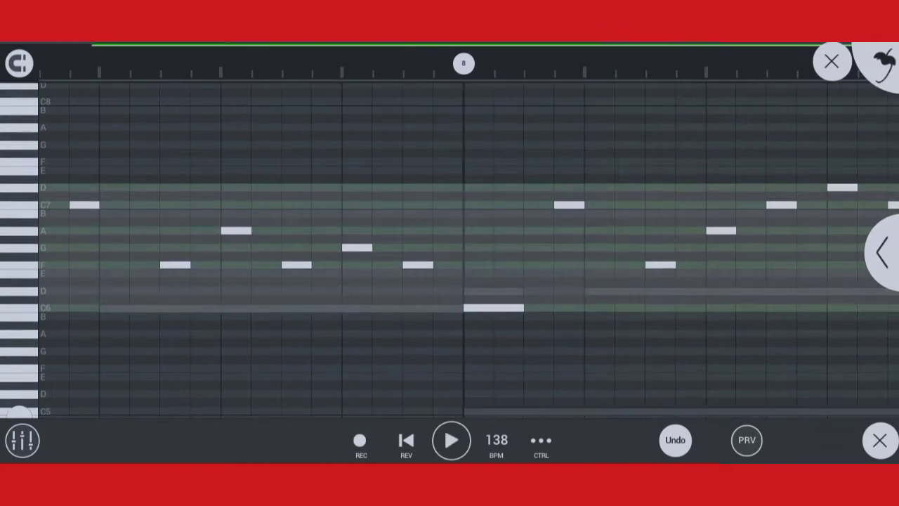
{"action": "left_click_drag", "start_coordinate": [351, 351], "coordinate": [452, 352]}
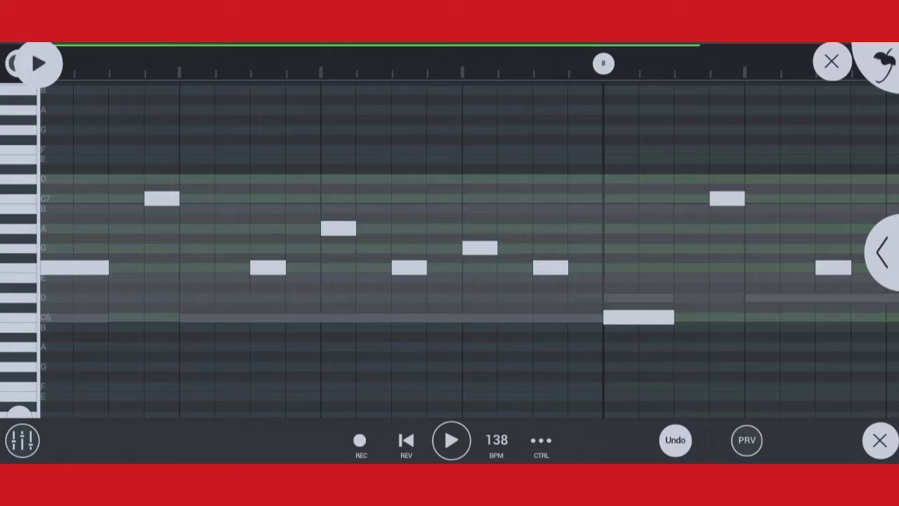
{"action": "scroll", "coordinate": [469, 249], "scroll_direction": "down", "scroll_amount": 3}
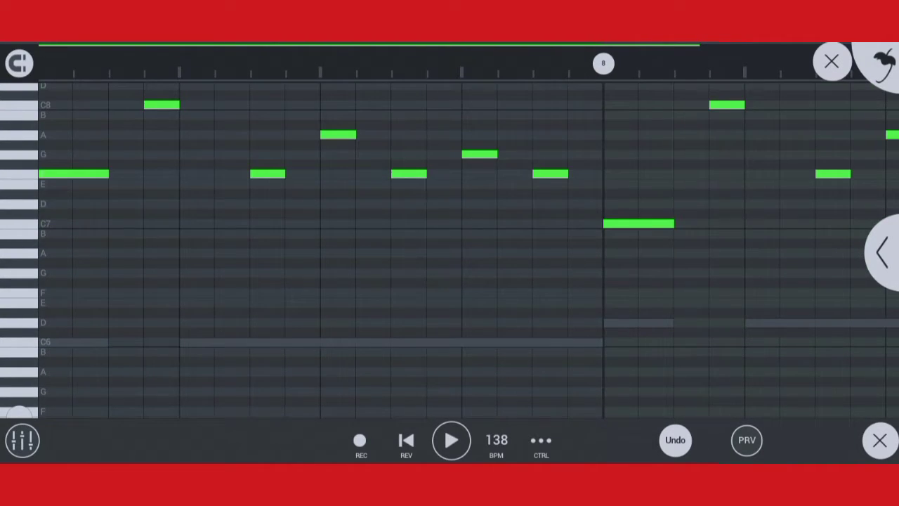
{"action": "scroll", "coordinate": [450, 249], "scroll_direction": "down", "scroll_amount": 3}
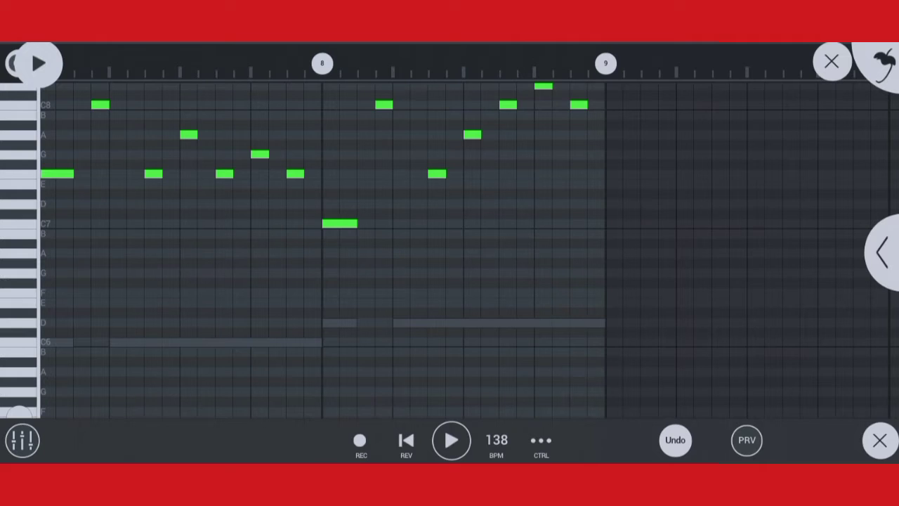
{"action": "left_click", "coordinate": [451, 440]}
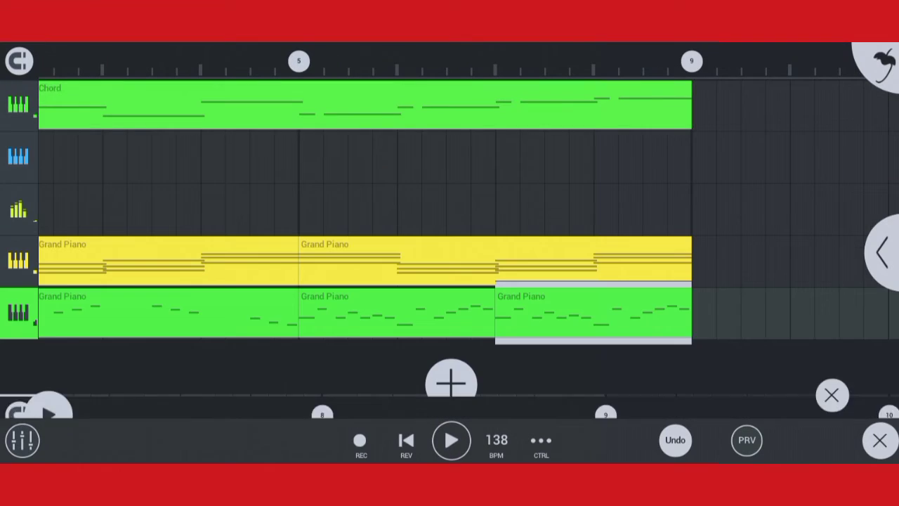
{"action": "scroll", "coordinate": [450, 211], "scroll_direction": "down", "scroll_amount": 3}
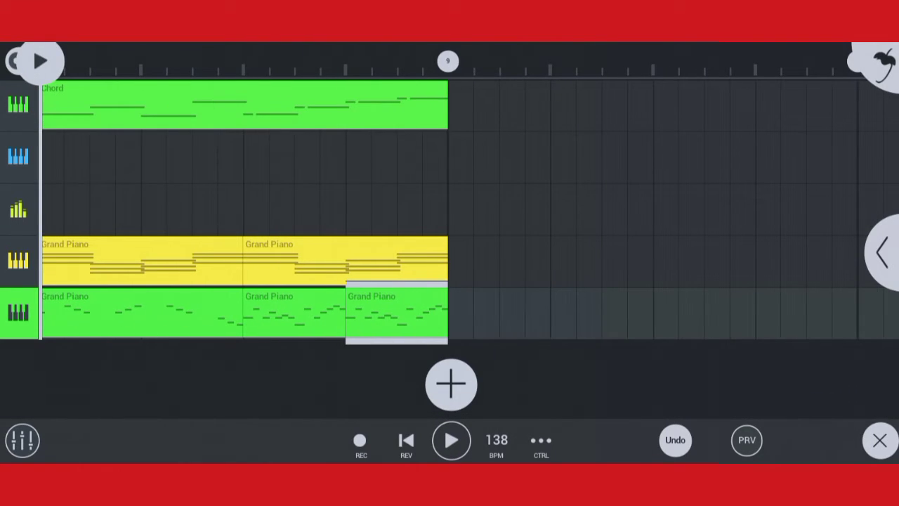
{"action": "scroll", "coordinate": [450, 246], "scroll_direction": "up", "scroll_amount": 5}
{"action": "scroll", "coordinate": [449, 246], "scroll_direction": "down", "scroll_amount": 2}
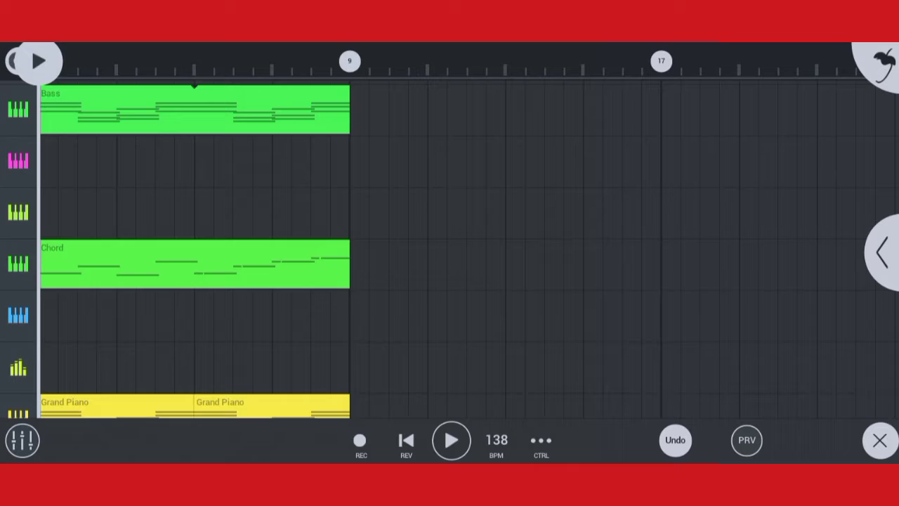
{"action": "scroll", "coordinate": [197, 246], "scroll_direction": "down", "scroll_amount": 3}
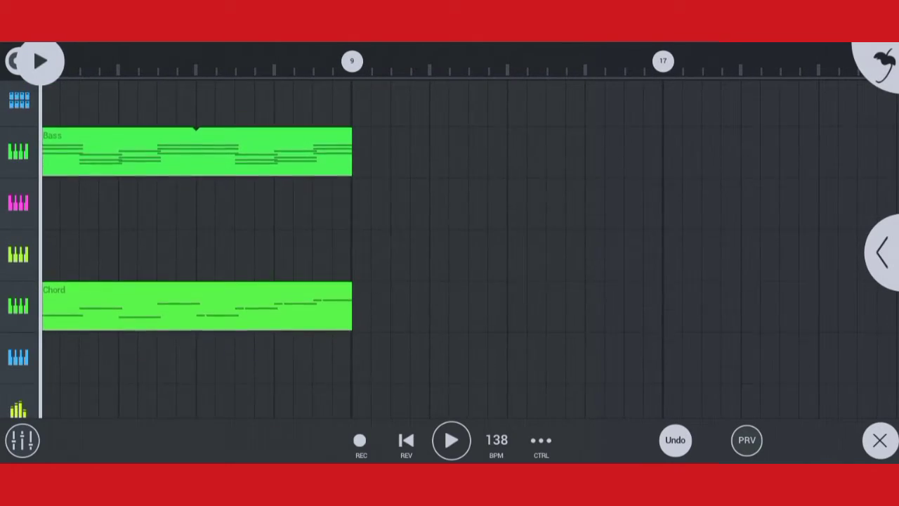
{"action": "double_click", "coordinate": [197, 293]}
{"action": "scroll", "coordinate": [450, 246], "scroll_direction": "down", "scroll_amount": 2}
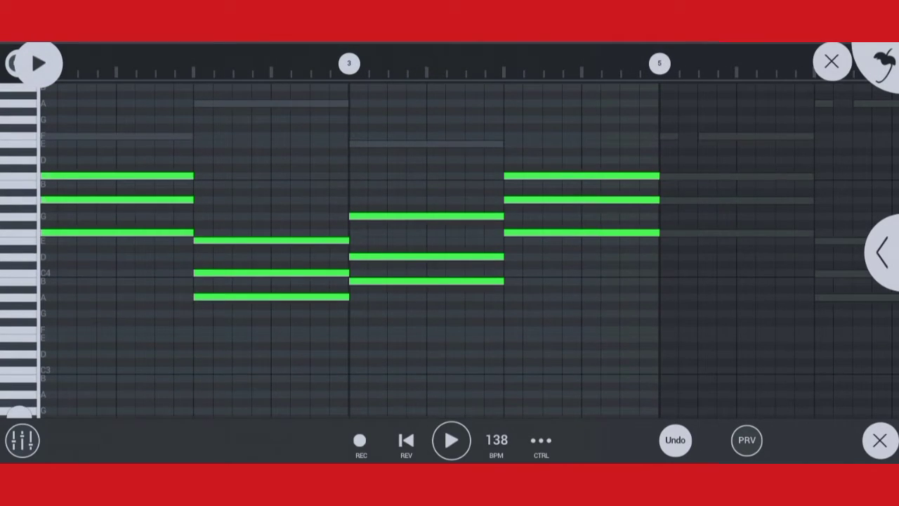
{"action": "left_click", "coordinate": [880, 440]}
{"action": "scroll", "coordinate": [196, 281], "scroll_direction": "down", "scroll_amount": 2}
{"action": "double_click", "coordinate": [119, 291]}
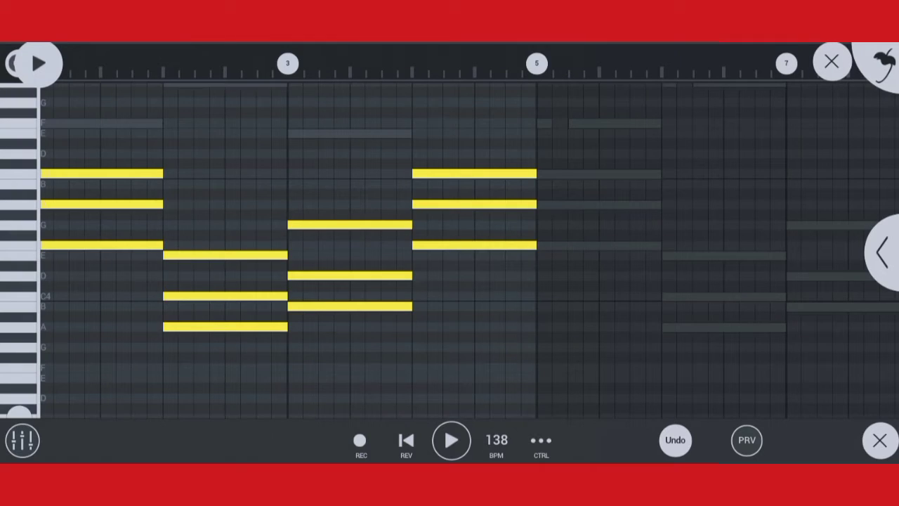
{"action": "left_click", "coordinate": [880, 440]}
{"action": "scroll", "coordinate": [450, 211], "scroll_direction": "down", "scroll_amount": 1}
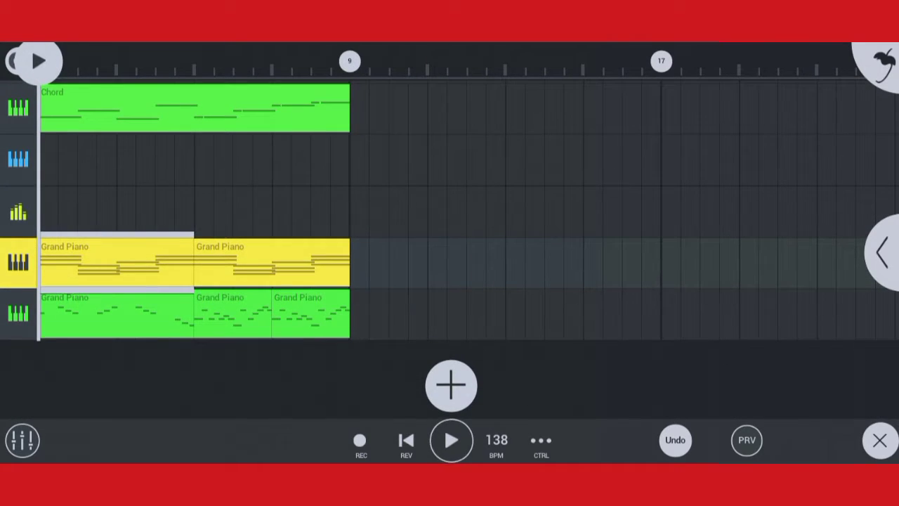
- Play the arrangement and scroll across the playlist to the Bass row
{"action": "left_click", "coordinate": [451, 440]}
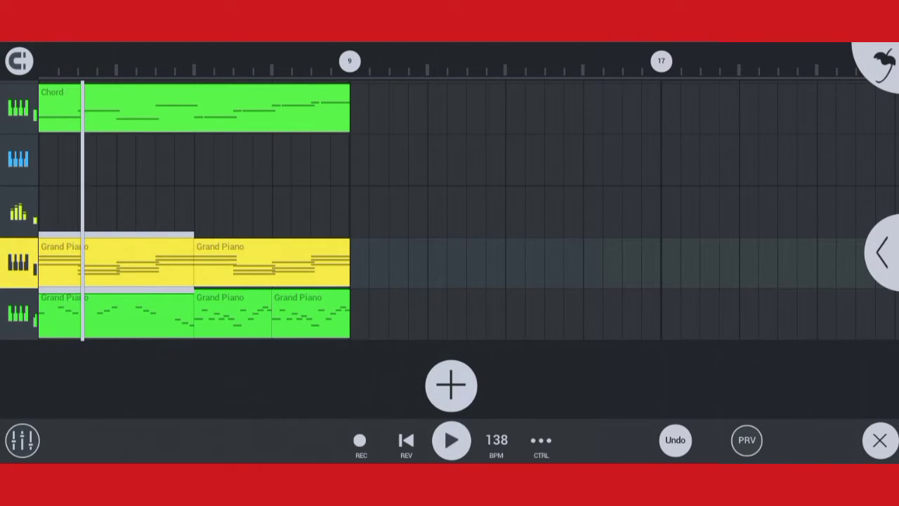
{"action": "left_click", "coordinate": [18, 314]}
{"action": "scroll", "coordinate": [449, 204], "scroll_direction": "down", "scroll_amount": 1}
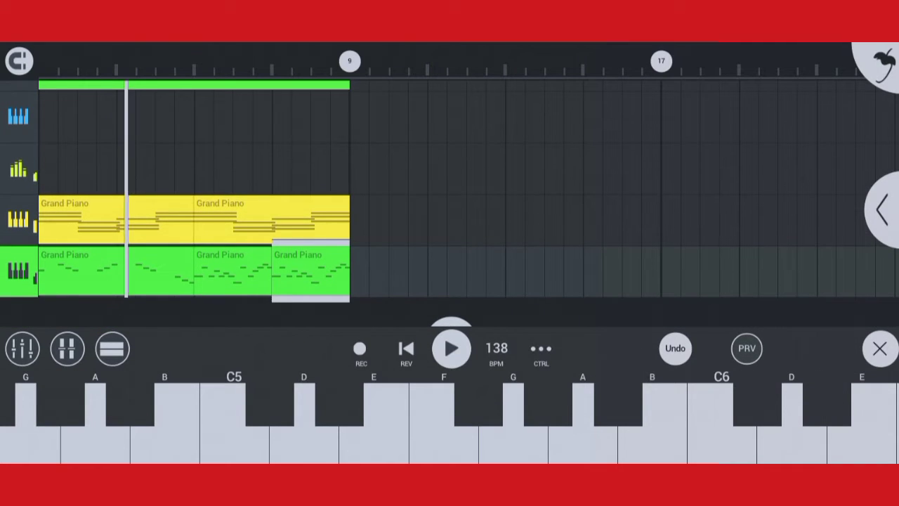
{"action": "scroll", "coordinate": [450, 417], "scroll_direction": "right", "scroll_amount": 3}
{"action": "scroll", "coordinate": [449, 418], "scroll_direction": "right", "scroll_amount": 3}
{"action": "scroll", "coordinate": [449, 418], "scroll_direction": "right", "scroll_amount": 2}
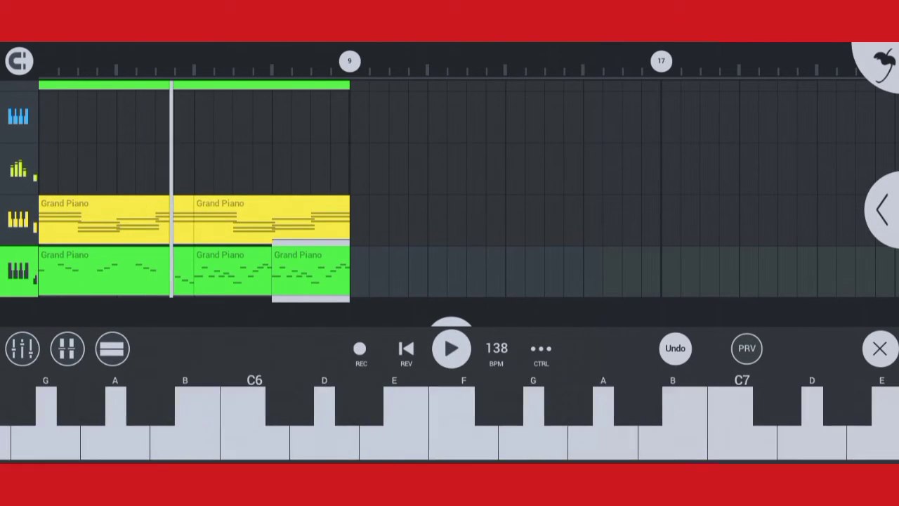
{"action": "scroll", "coordinate": [449, 418], "scroll_direction": "right", "scroll_amount": 5}
{"action": "scroll", "coordinate": [449, 418], "scroll_direction": "left", "scroll_amount": 2}
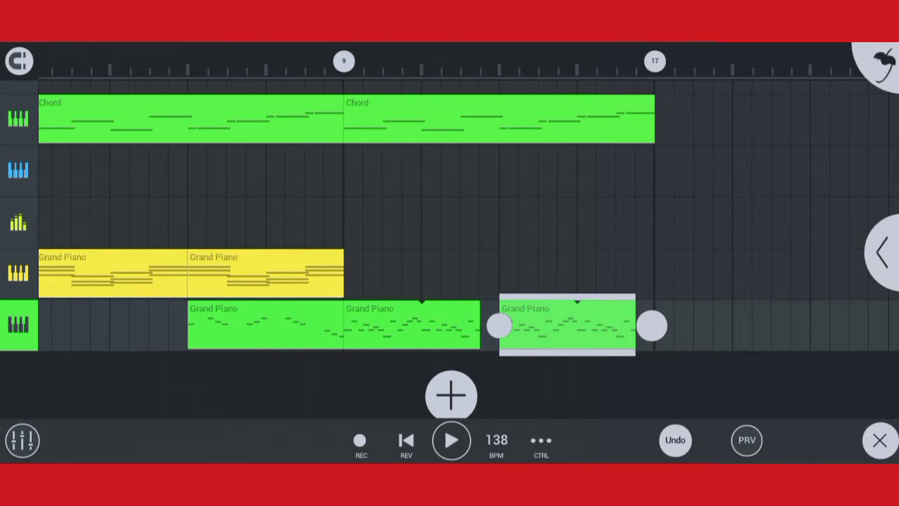
{"action": "scroll", "coordinate": [449, 246], "scroll_direction": "up", "scroll_amount": 5}
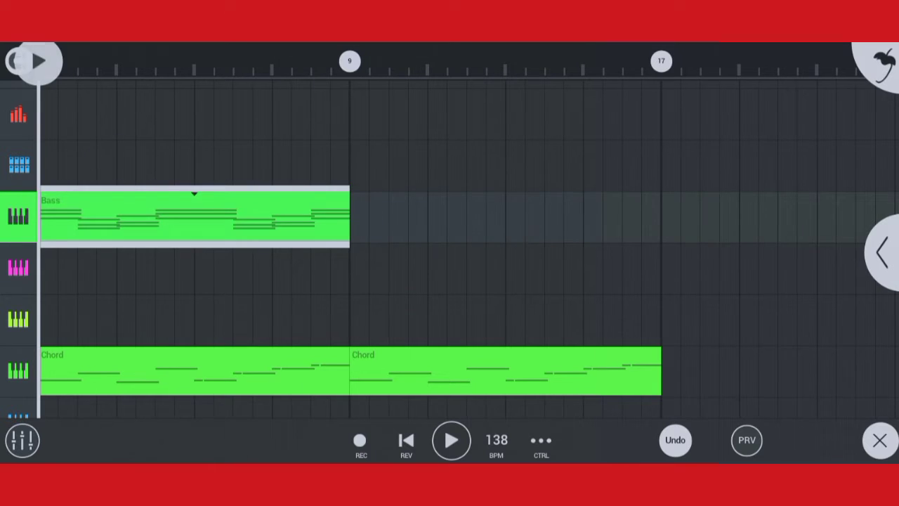
- Paste a copy of the Bass clip at bar 9, then reveal track names and volumes
{"action": "left_click", "coordinate": [388, 216]}
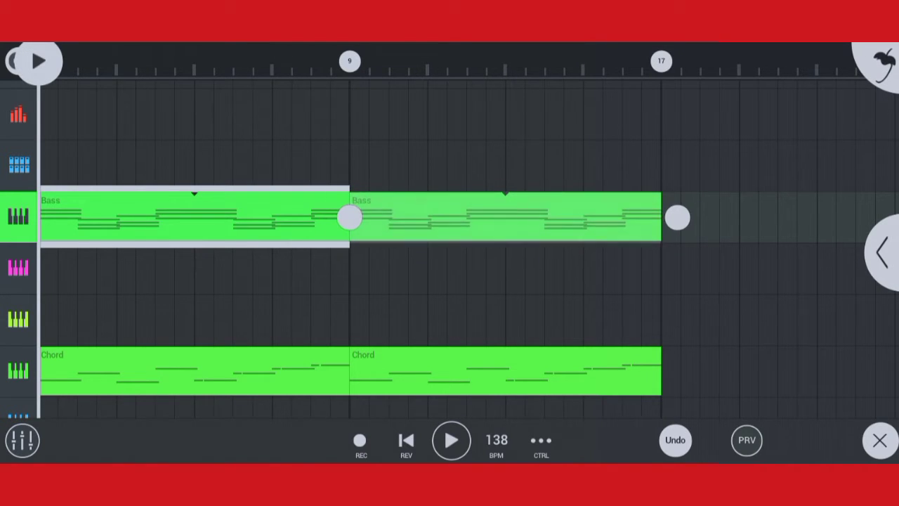
{"action": "left_click", "coordinate": [492, 165]}
{"action": "scroll", "coordinate": [450, 246], "scroll_direction": "down", "scroll_amount": 5}
{"action": "scroll", "coordinate": [450, 246], "scroll_direction": "up", "scroll_amount": 5}
{"action": "left_click", "coordinate": [19, 196]}
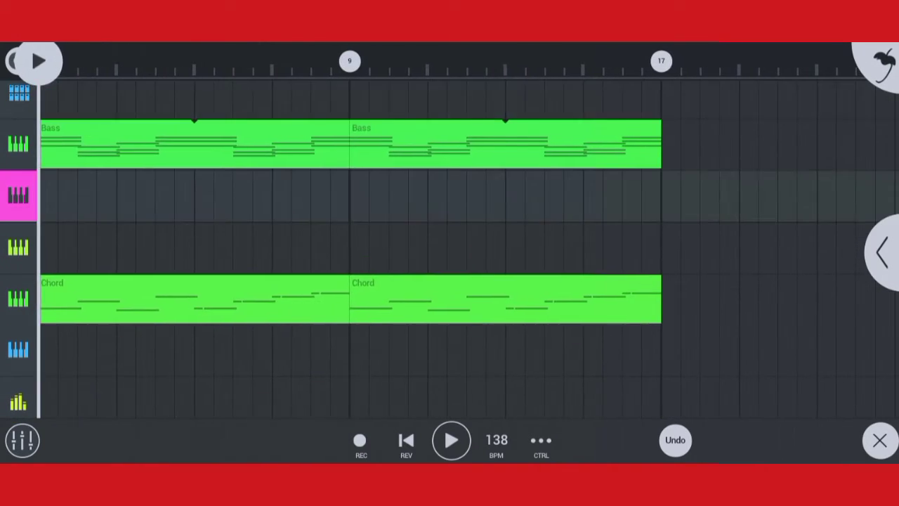
{"action": "left_click_drag", "start_coordinate": [19, 196], "coordinate": [344, 196]}
- Create a new clip on the Noise track around bar 12
{"action": "left_click", "coordinate": [19, 247]}
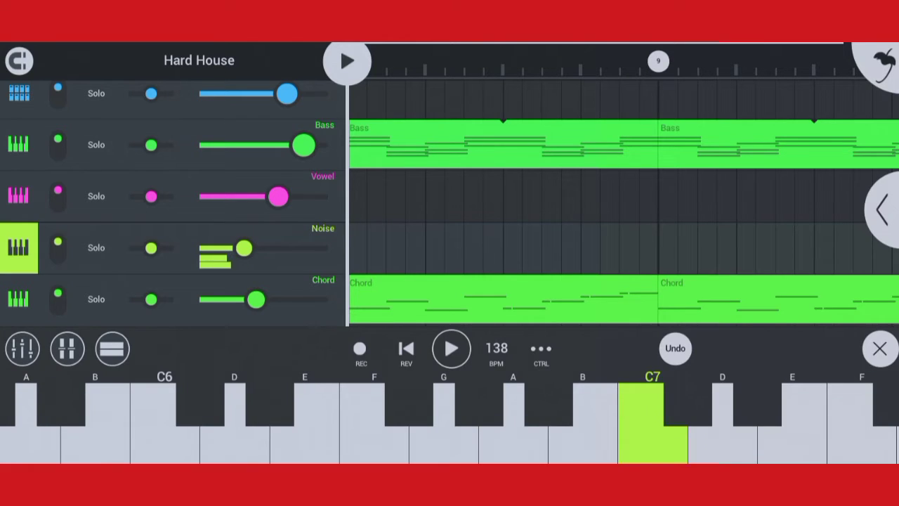
{"action": "left_click", "coordinate": [113, 348]}
{"action": "scroll", "coordinate": [590, 245], "scroll_direction": "down", "scroll_amount": 3}
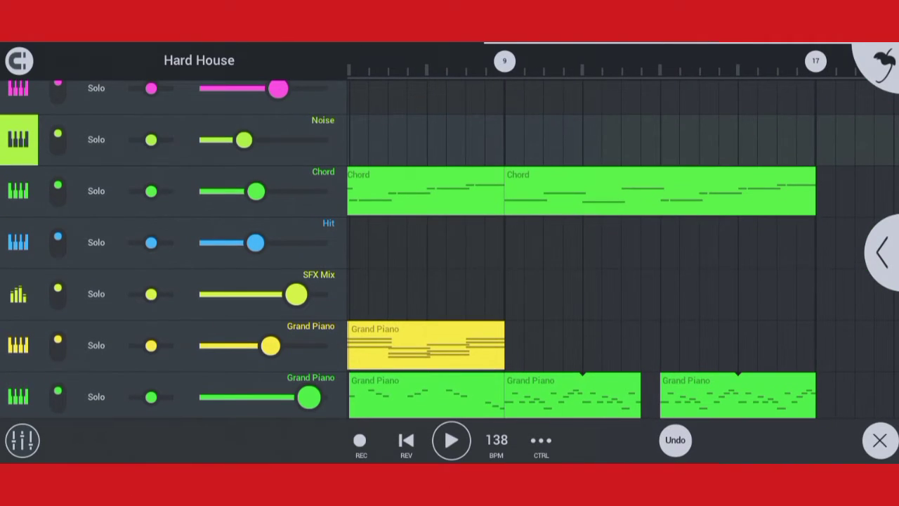
{"action": "left_click", "coordinate": [627, 139]}
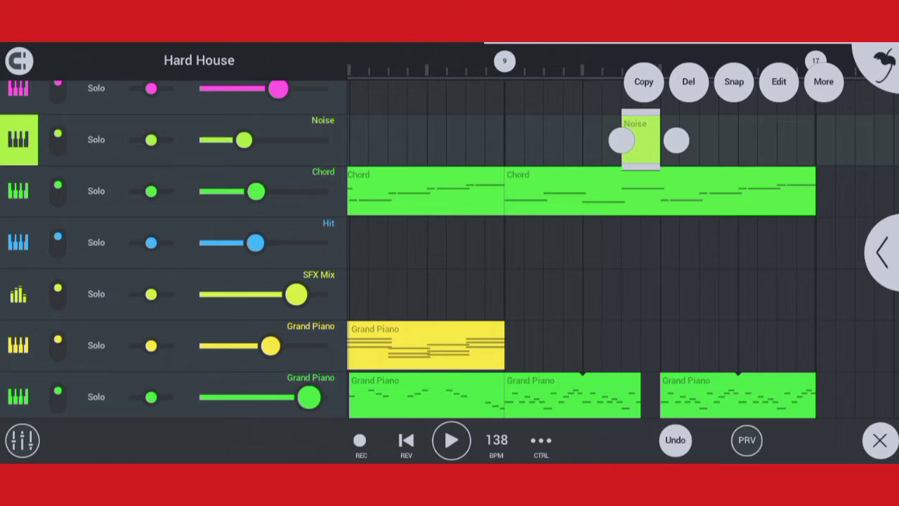
- Stretch the Noise clip's single note much longer in the piano roll
{"action": "left_click", "coordinate": [778, 82]}
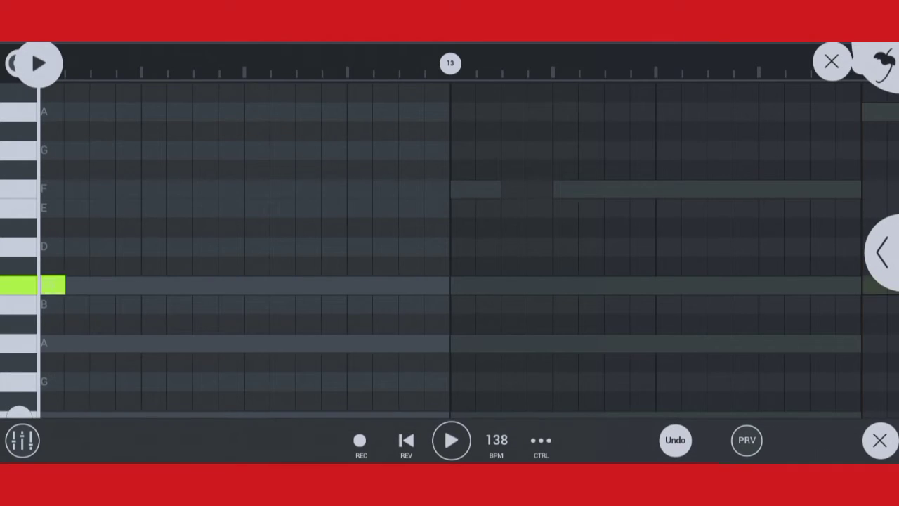
{"action": "left_click", "coordinate": [52, 285]}
{"action": "left_click_drag", "start_coordinate": [81, 284], "coordinate": [285, 284]}
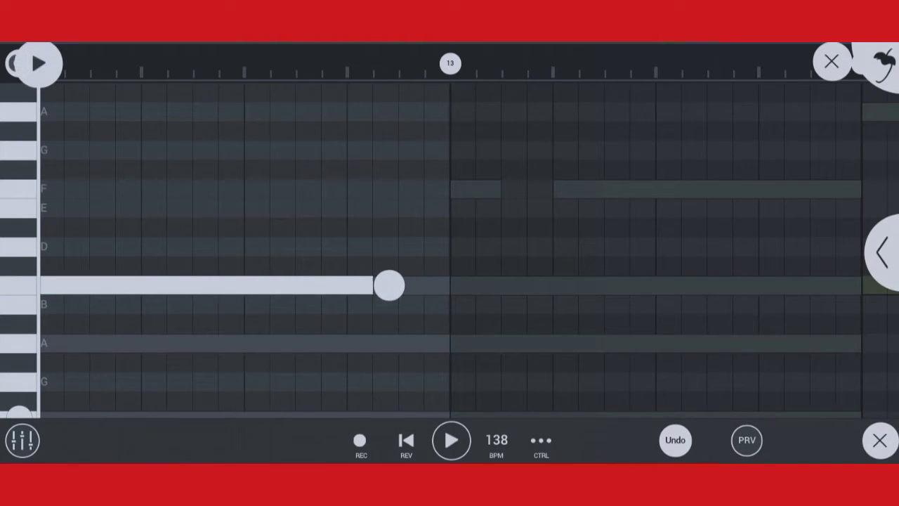
{"action": "left_click", "coordinate": [832, 61]}
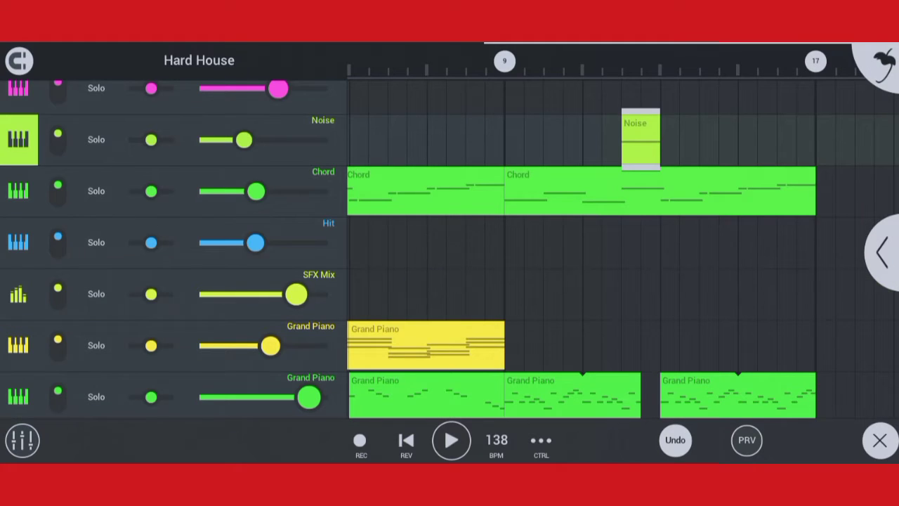
{"action": "left_click_drag", "start_coordinate": [316, 231], "coordinate": [42, 232]}
{"action": "scroll", "coordinate": [450, 232], "scroll_direction": "down", "scroll_amount": 3}
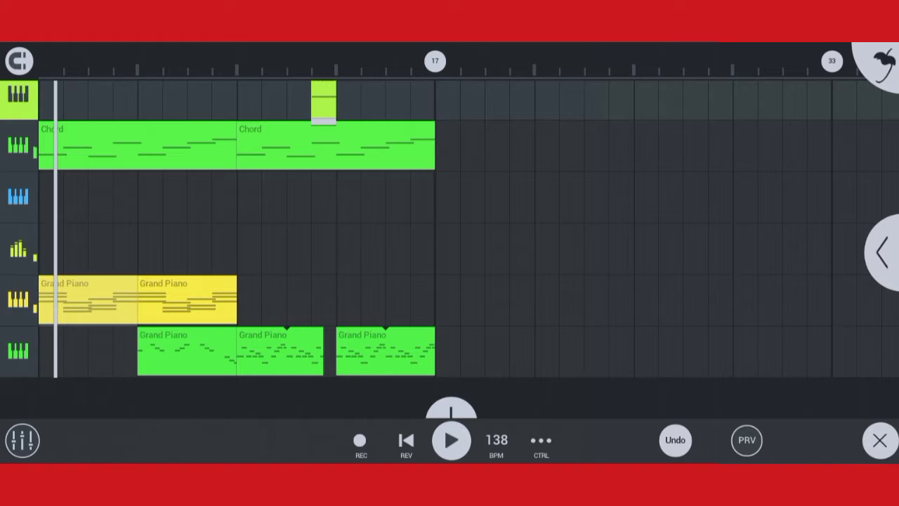
- Paste two more copies of the first Grand Piano pattern, the last pushed flush against the previous one
{"action": "left_click", "coordinate": [88, 298]}
{"action": "left_click", "coordinate": [248, 299]}
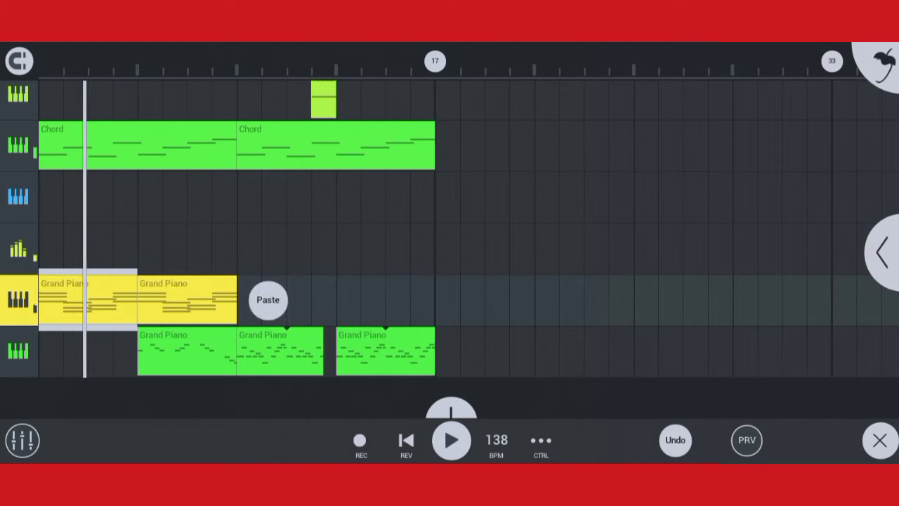
{"action": "left_click", "coordinate": [267, 297]}
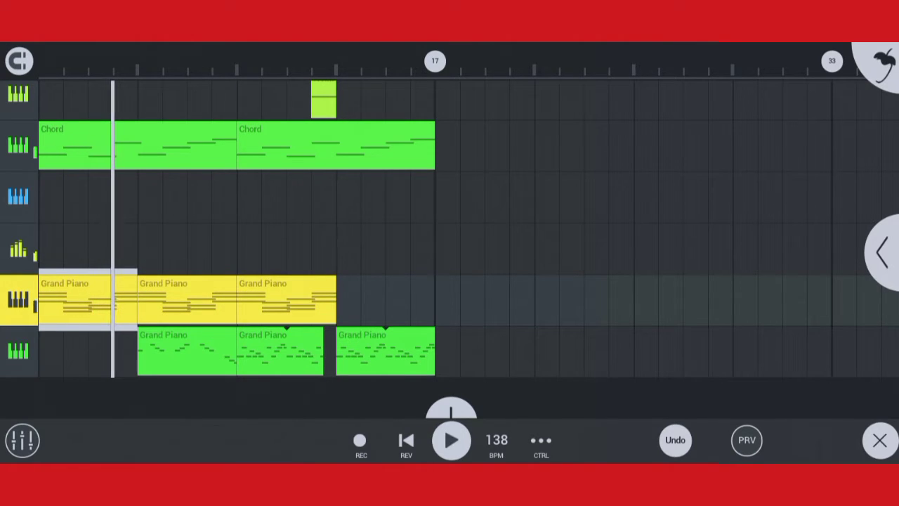
{"action": "left_click", "coordinate": [372, 301]}
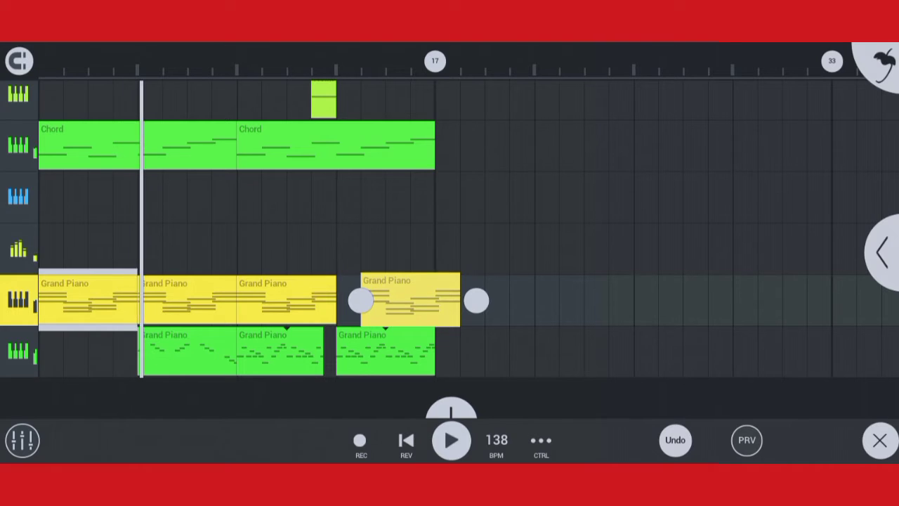
{"action": "left_click_drag", "start_coordinate": [393, 301], "coordinate": [368, 300]}
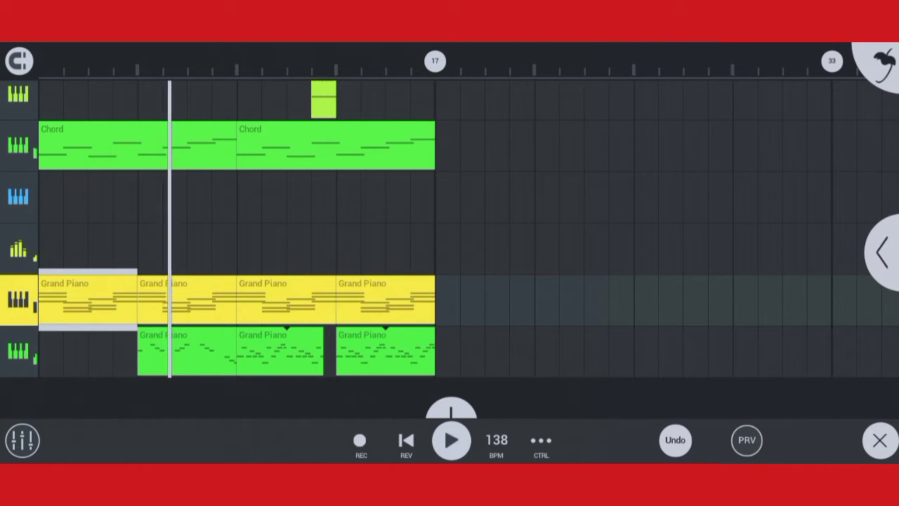
{"action": "left_click", "coordinate": [386, 351]}
{"action": "left_click", "coordinate": [351, 250]}
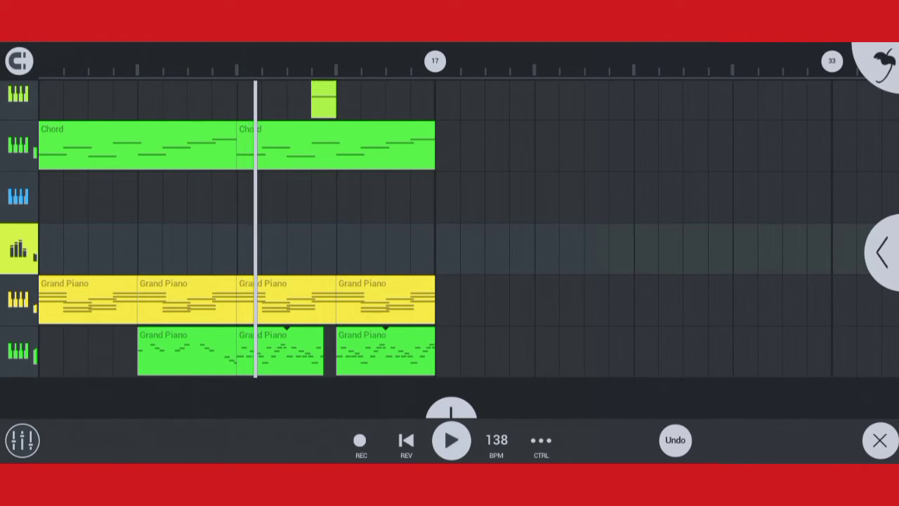
{"action": "scroll", "coordinate": [449, 246], "scroll_direction": "down", "scroll_amount": 1}
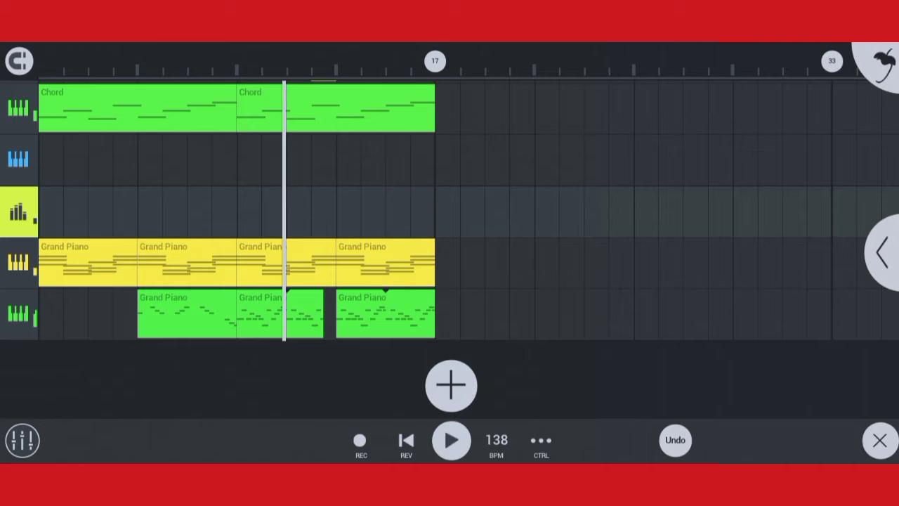
{"action": "scroll", "coordinate": [450, 246], "scroll_direction": "up", "scroll_amount": 1}
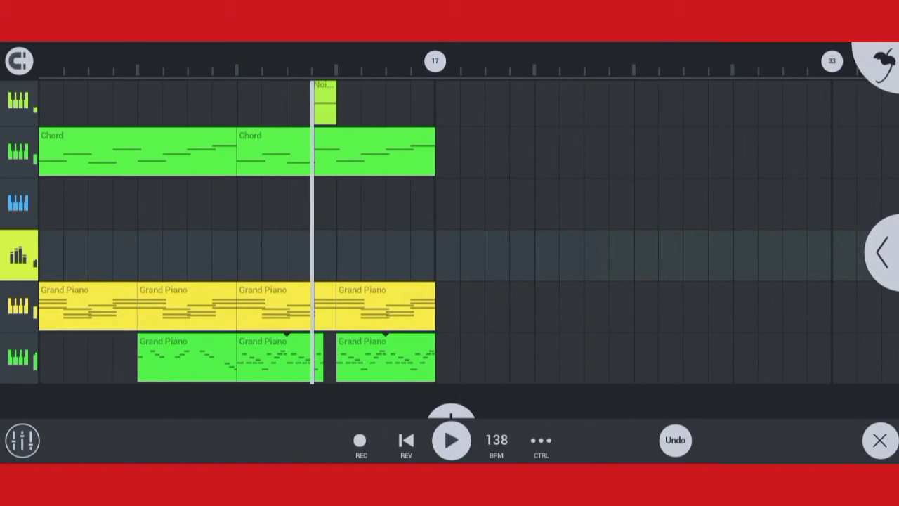
{"action": "scroll", "coordinate": [449, 246], "scroll_direction": "up", "scroll_amount": 1}
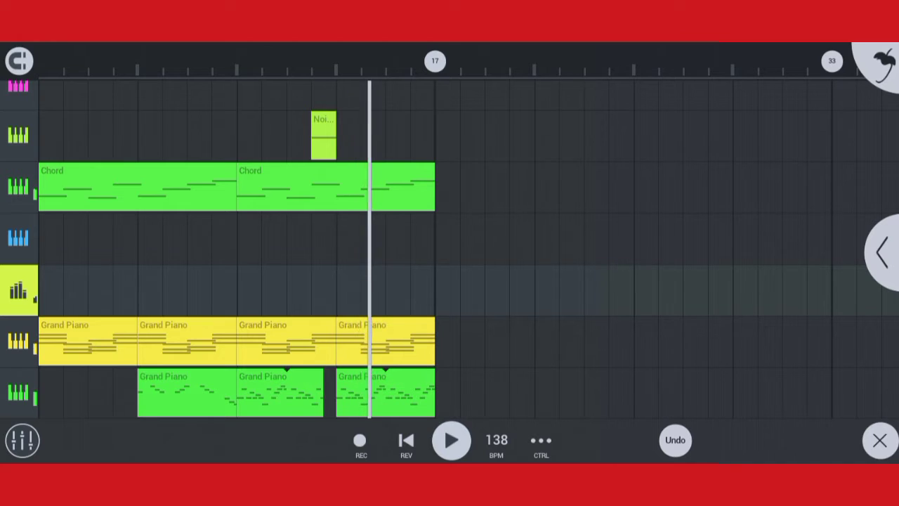
{"action": "scroll", "coordinate": [450, 246], "scroll_direction": "up", "scroll_amount": 1}
{"action": "scroll", "coordinate": [450, 246], "scroll_direction": "down", "scroll_amount": 1}
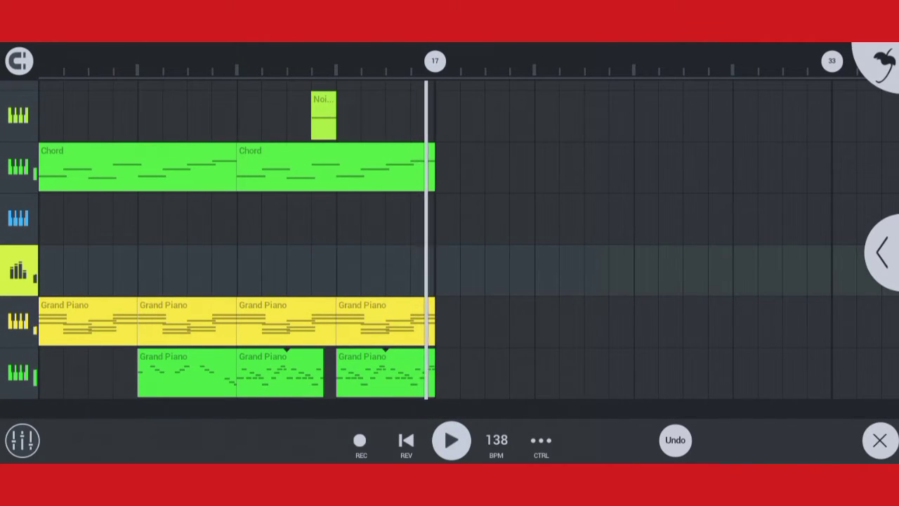
{"action": "scroll", "coordinate": [449, 239], "scroll_direction": "down", "scroll_amount": 2}
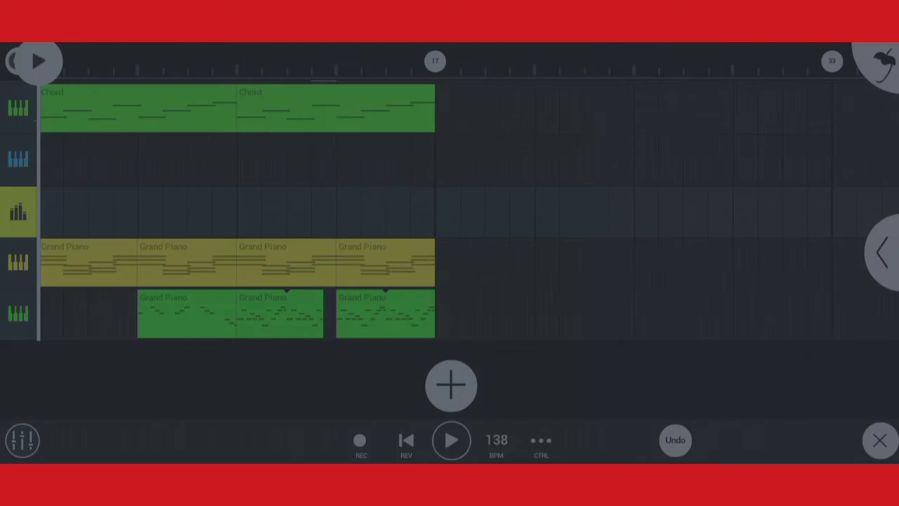
- Create an Audio Clip channel, audition the Riser Ghost, Engine, Jetbike and Noise samples, and choose Jetbike
{"action": "left_click", "coordinate": [451, 385]}
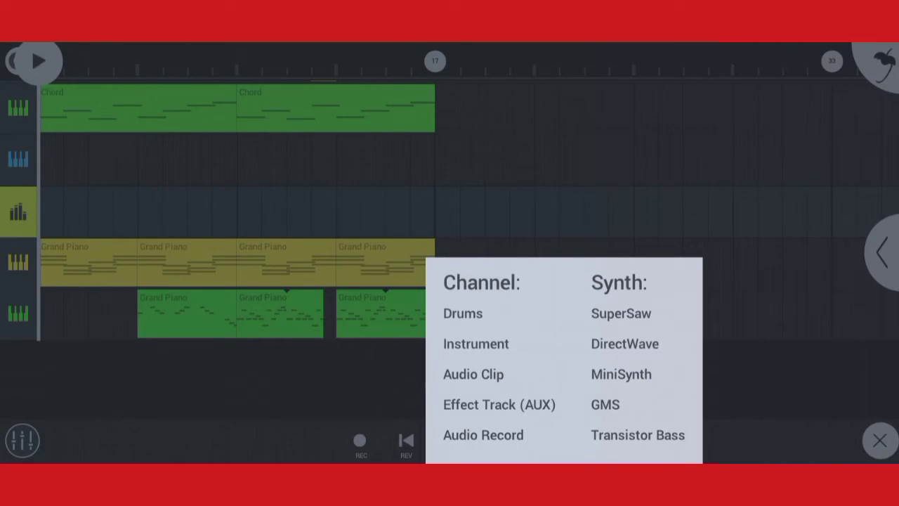
{"action": "left_click", "coordinate": [473, 374]}
{"action": "scroll", "coordinate": [80, 281], "scroll_direction": "down", "scroll_amount": 1}
{"action": "left_click", "coordinate": [54, 323]}
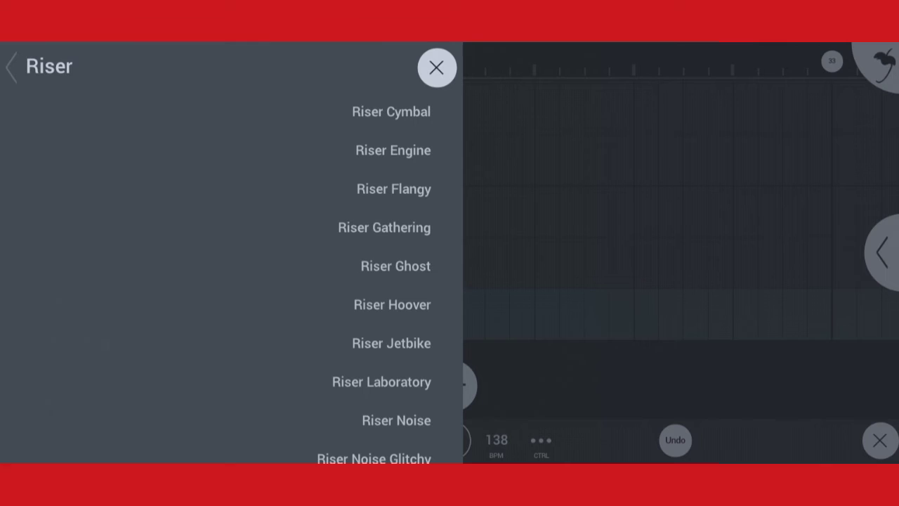
{"action": "left_click", "coordinate": [395, 266]}
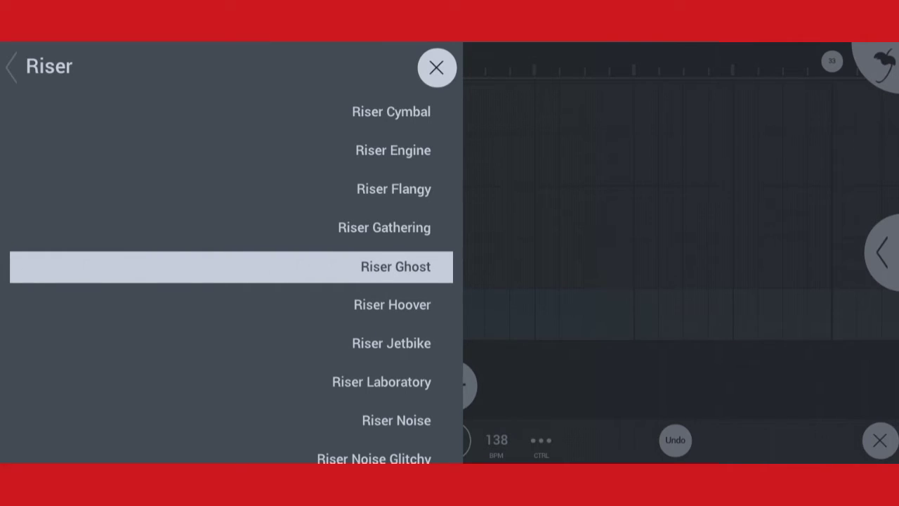
{"action": "left_click", "coordinate": [393, 149]}
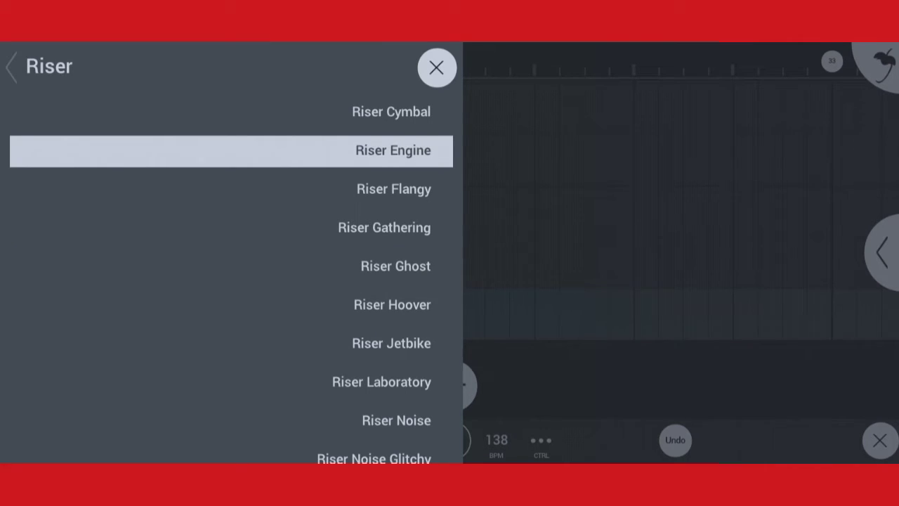
{"action": "left_click", "coordinate": [391, 343]}
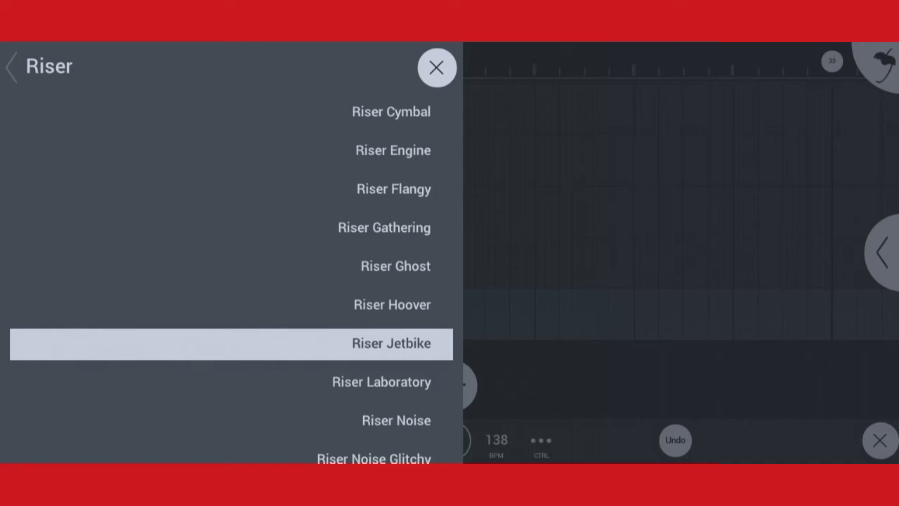
{"action": "left_click", "coordinate": [396, 419]}
{"action": "left_click", "coordinate": [391, 343]}
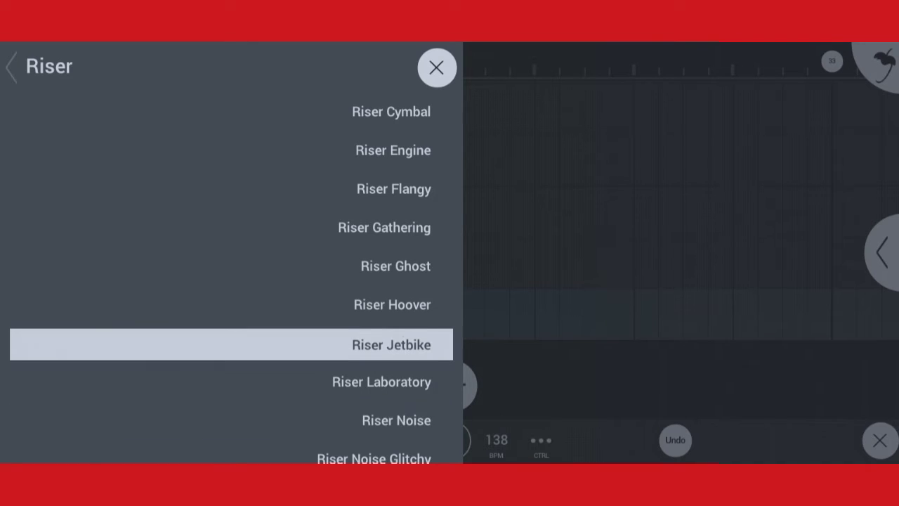
- Load Riser Jetbike into the arrangement and reverse the audio clip
{"action": "left_click", "coordinate": [391, 344]}
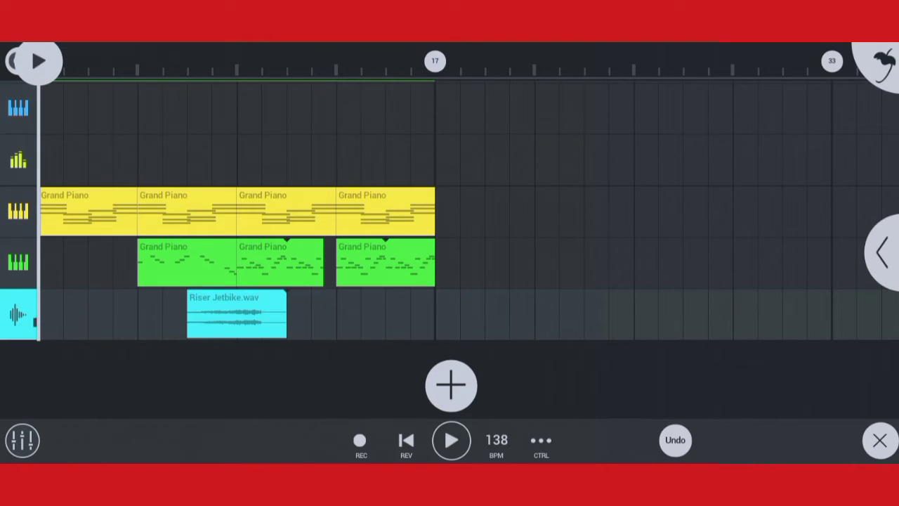
{"action": "left_click", "coordinate": [237, 313]}
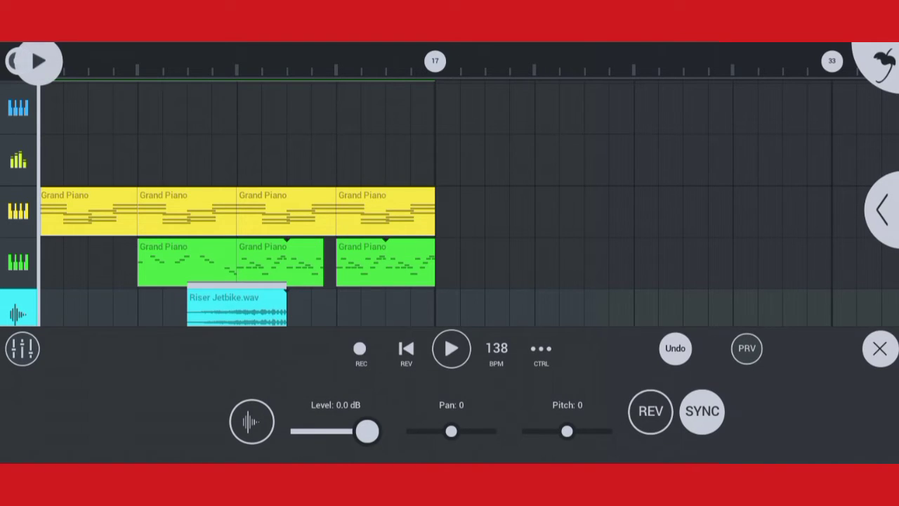
{"action": "left_click", "coordinate": [650, 411]}
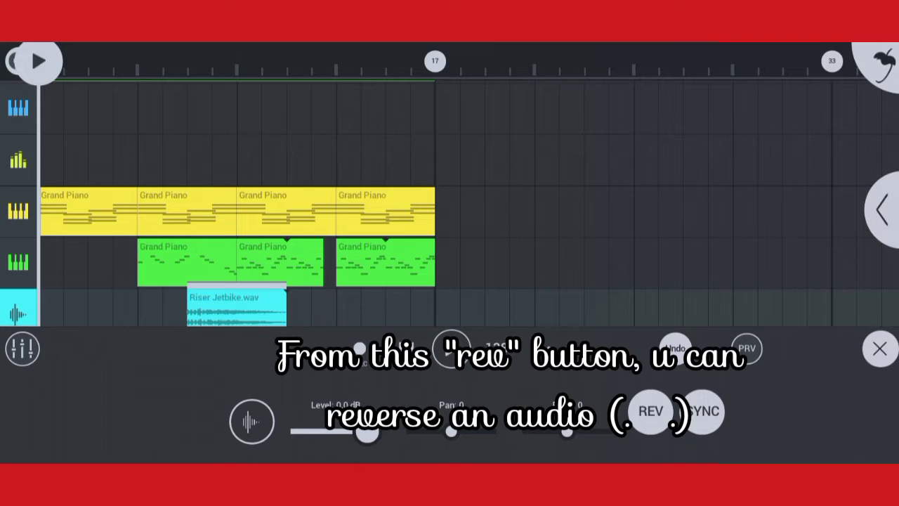
- Play the riser section twice from just before it, then show the clip's options
{"action": "left_click_drag", "start_coordinate": [38, 61], "coordinate": [211, 61]}
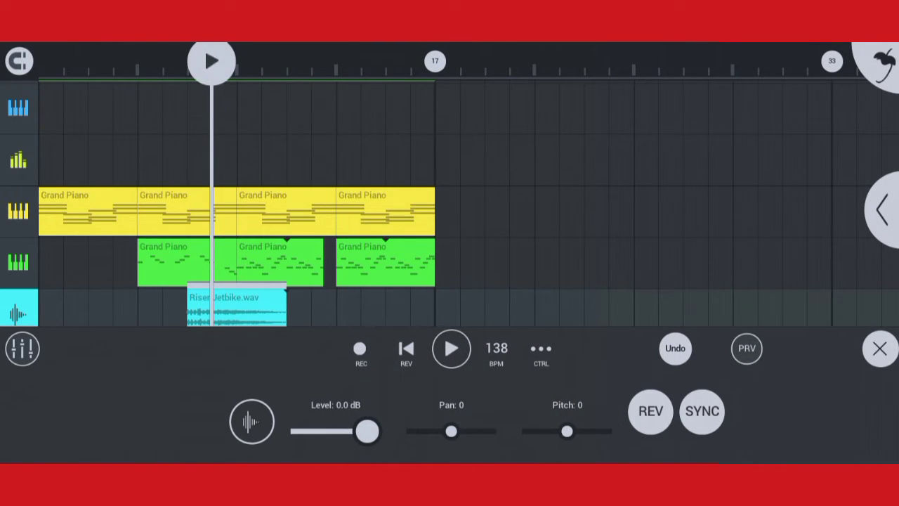
{"action": "left_click_drag", "start_coordinate": [211, 61], "coordinate": [187, 61]}
{"action": "left_click", "coordinate": [451, 349]}
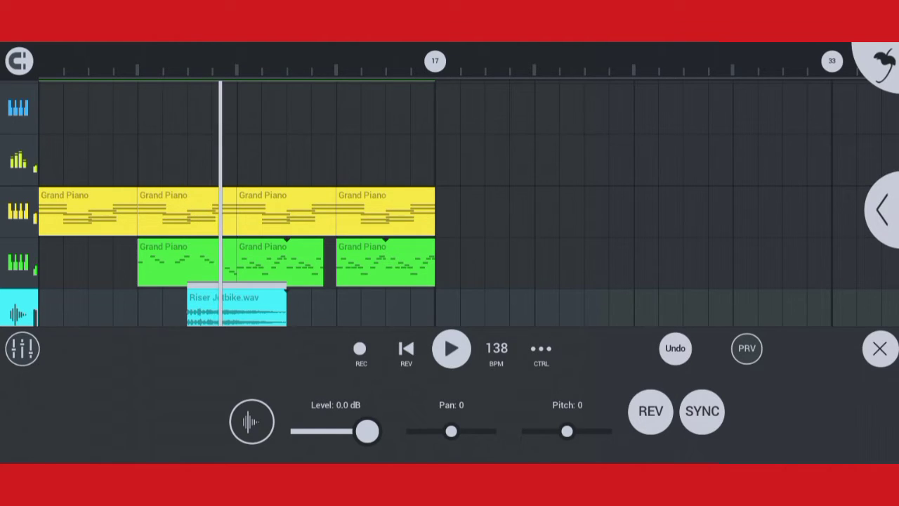
{"action": "left_click", "coordinate": [451, 348]}
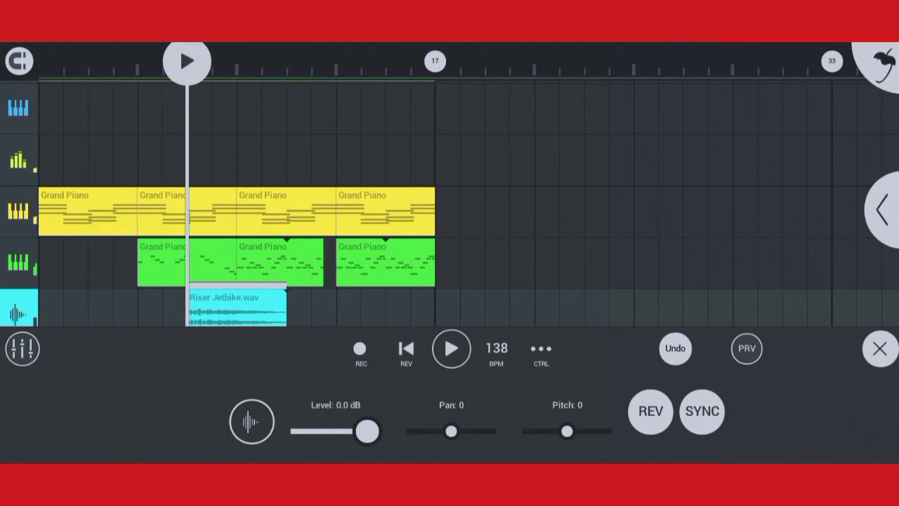
{"action": "left_click", "coordinate": [451, 348]}
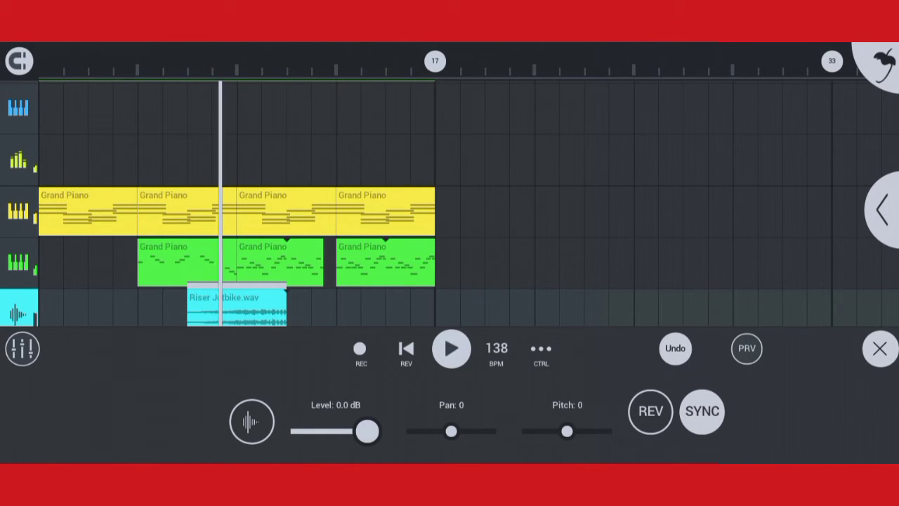
{"action": "left_click", "coordinate": [451, 348]}
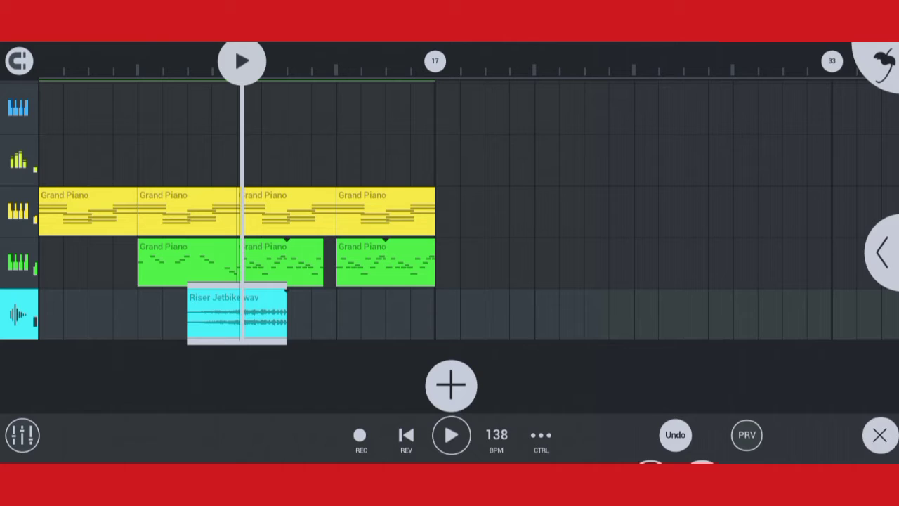
{"action": "left_click", "coordinate": [237, 316]}
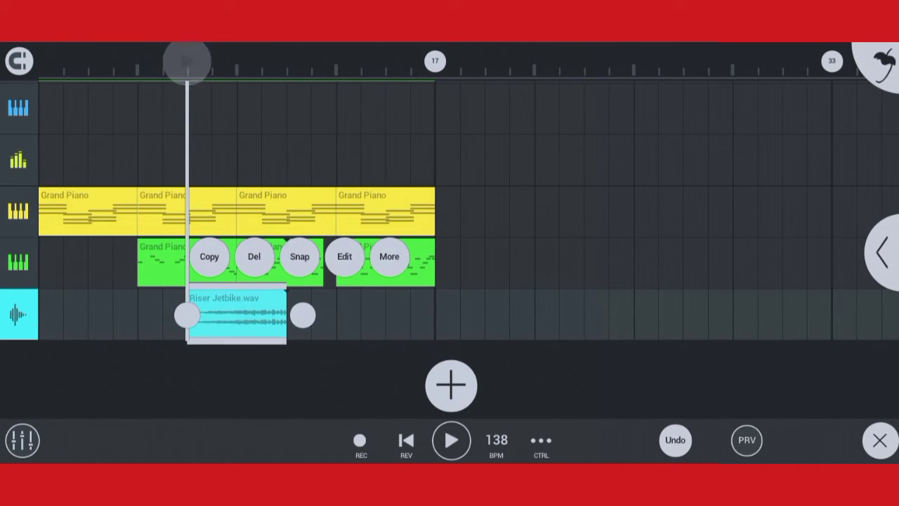
- Add and adjust a point on the Riser Jetbike clip's pan envelope
{"action": "left_click", "coordinate": [343, 255]}
{"action": "left_click", "coordinate": [50, 242]}
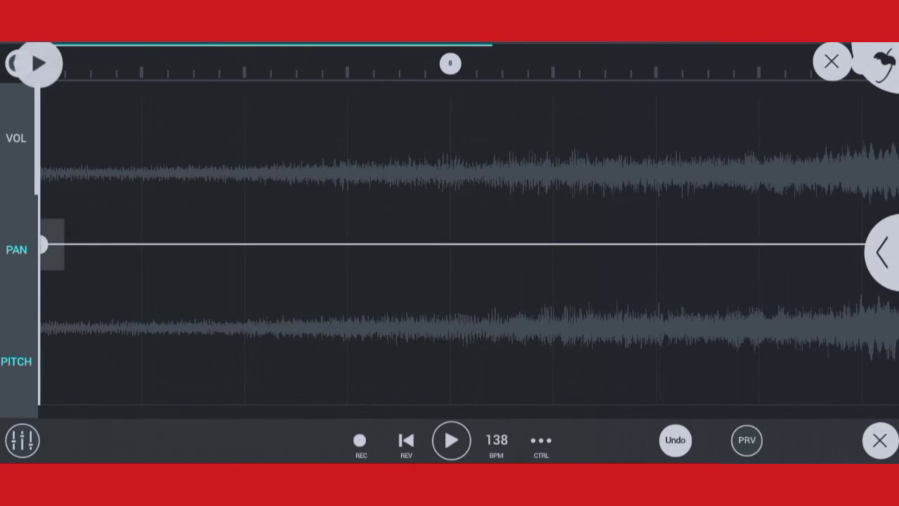
{"action": "left_click_drag", "start_coordinate": [43, 243], "coordinate": [42, 252]}
{"action": "left_click", "coordinate": [832, 61]}
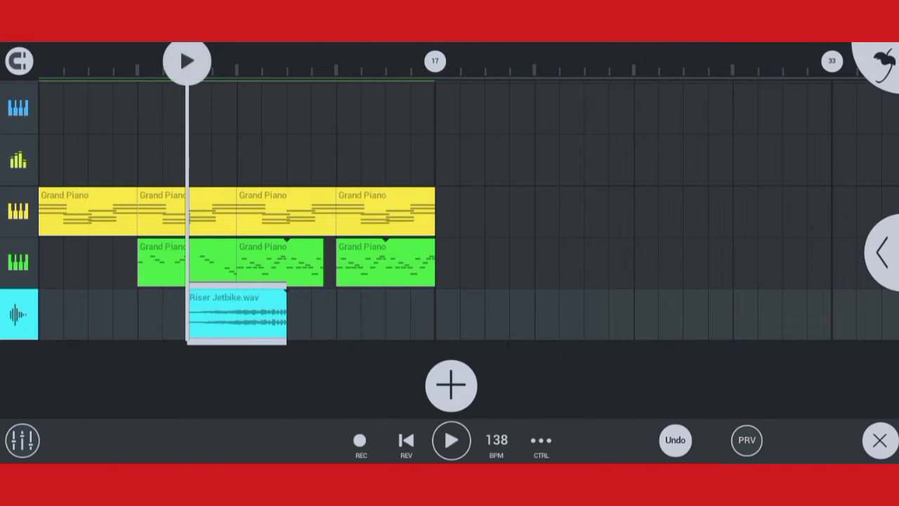
- Play the arrangement from an earlier bar, then bring up the Riser Jetbike clip's sample list
{"action": "left_click", "coordinate": [451, 440]}
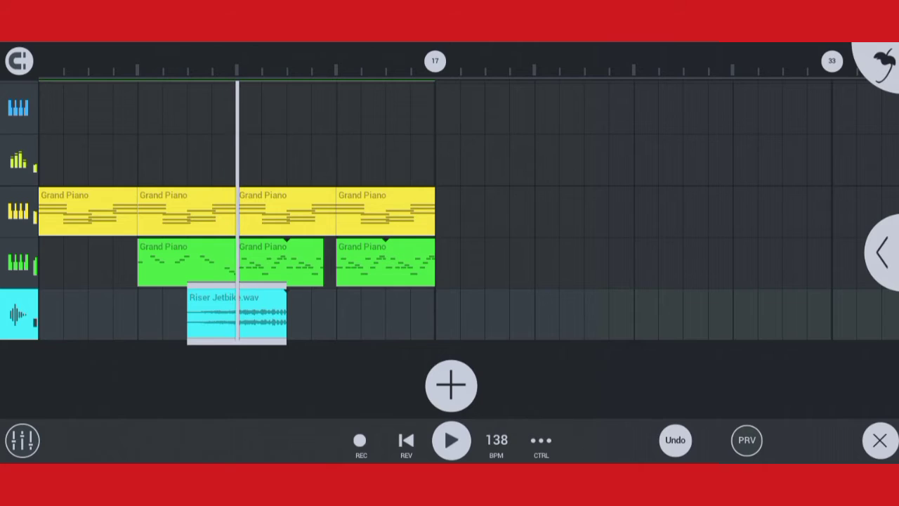
{"action": "scroll", "coordinate": [449, 246], "scroll_direction": "up", "scroll_amount": 2}
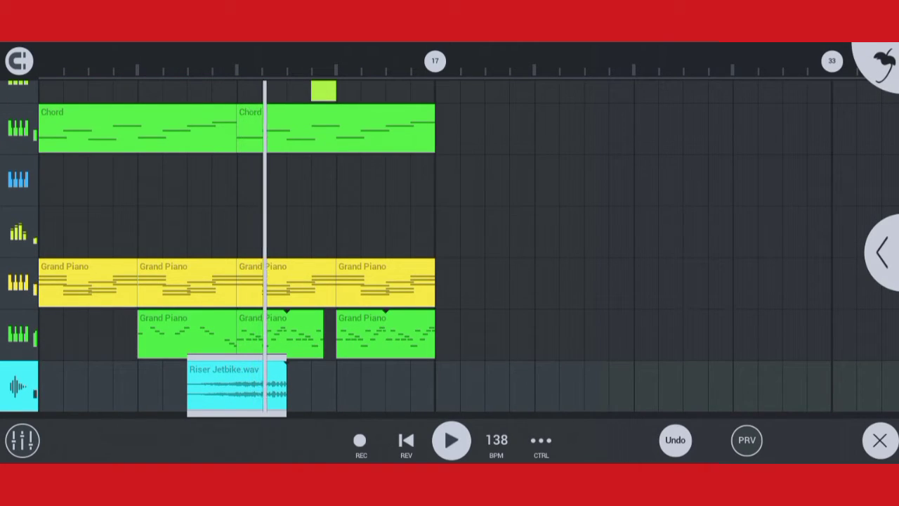
{"action": "scroll", "coordinate": [450, 246], "scroll_direction": "up", "scroll_amount": 3}
{"action": "left_click", "coordinate": [188, 61]}
{"action": "scroll", "coordinate": [239, 246], "scroll_direction": "down", "scroll_amount": 4}
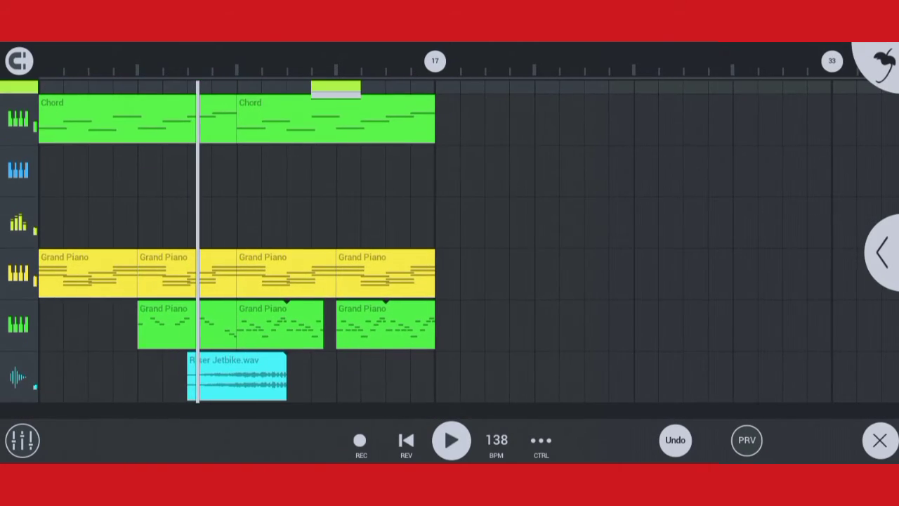
{"action": "scroll", "coordinate": [253, 211], "scroll_direction": "up", "scroll_amount": 3}
{"action": "scroll", "coordinate": [253, 211], "scroll_direction": "up", "scroll_amount": 3}
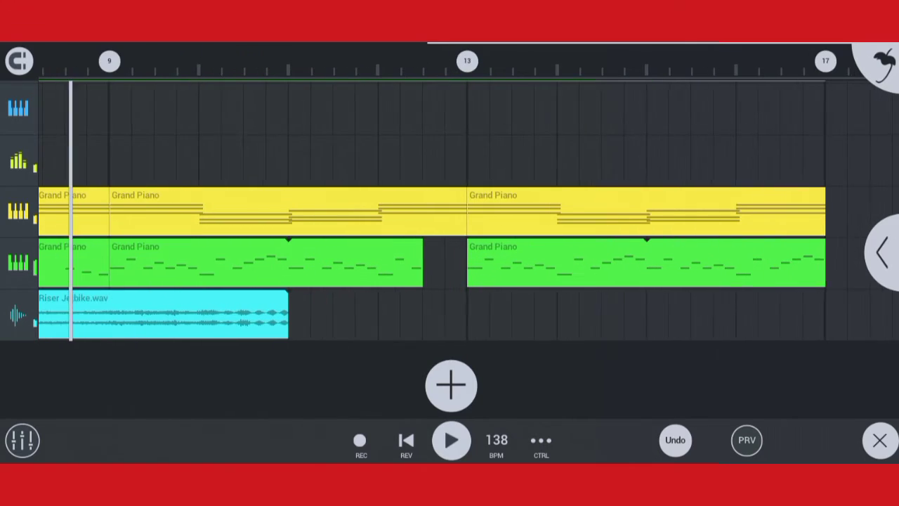
{"action": "scroll", "coordinate": [253, 210], "scroll_direction": "up", "scroll_amount": 3}
{"action": "left_click", "coordinate": [73, 309]}
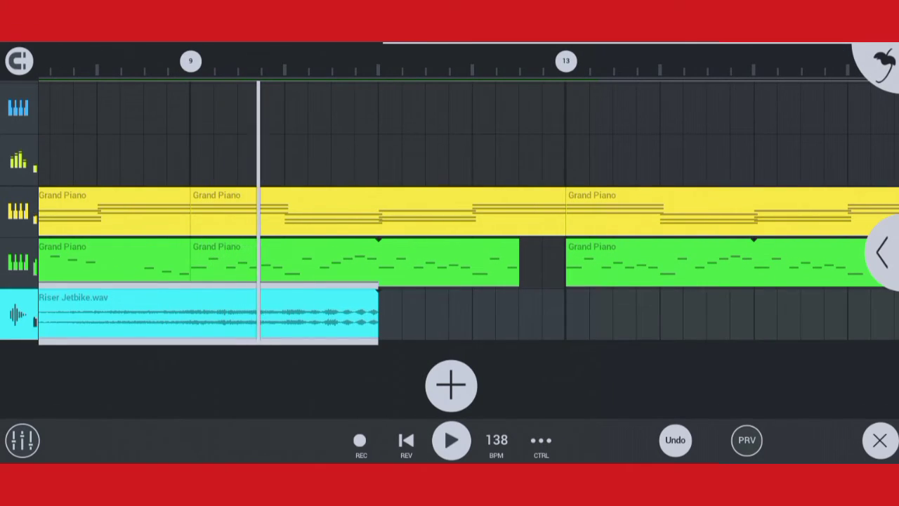
- Choose Attack Kick 10 from the Kick category and scroll the playlist back to the Drums track
{"action": "left_click", "coordinate": [11, 66]}
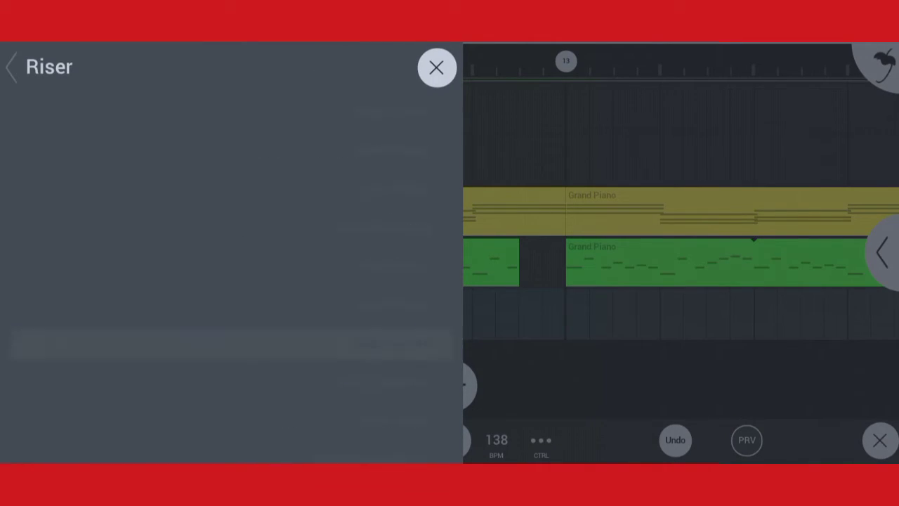
{"action": "left_click", "coordinate": [52, 226]}
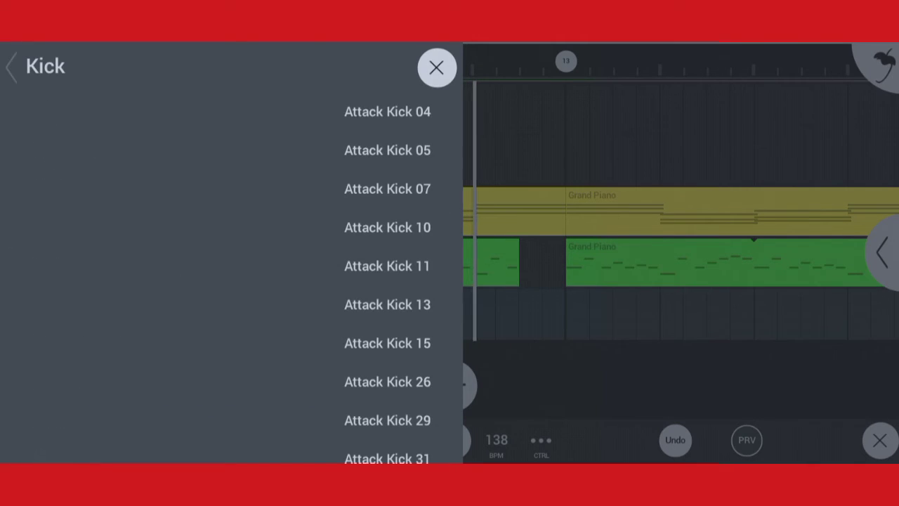
{"action": "left_click", "coordinate": [387, 227]}
{"action": "left_click", "coordinate": [436, 68]}
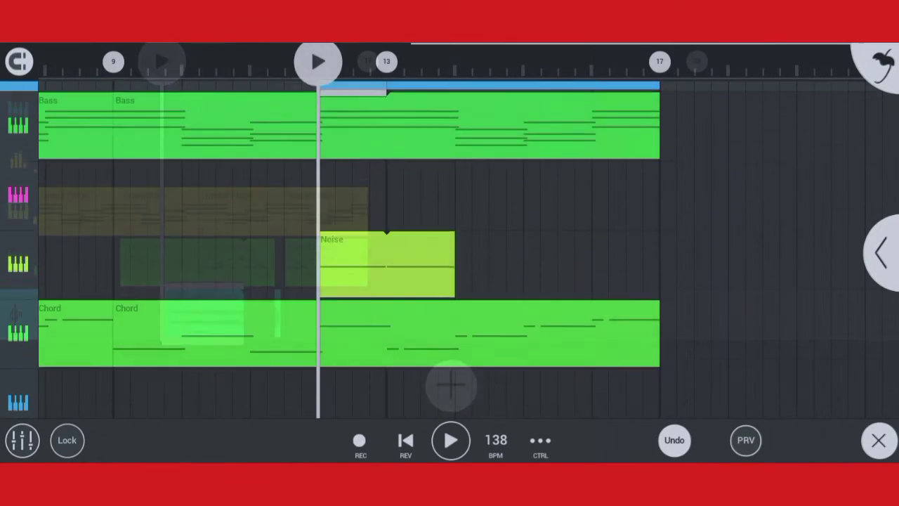
{"action": "scroll", "coordinate": [351, 253], "scroll_direction": "down", "scroll_amount": 4}
{"action": "scroll", "coordinate": [449, 253], "scroll_direction": "up", "scroll_amount": 5}
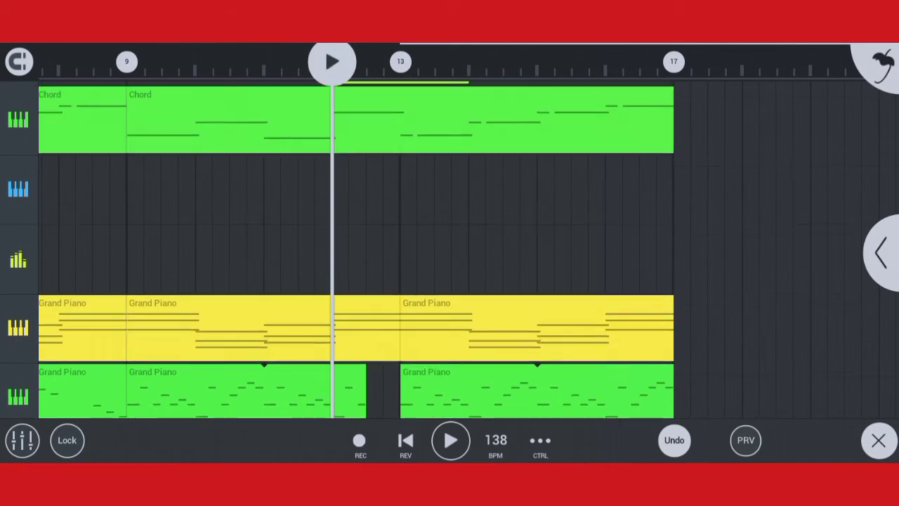
{"action": "left_click", "coordinate": [375, 243]}
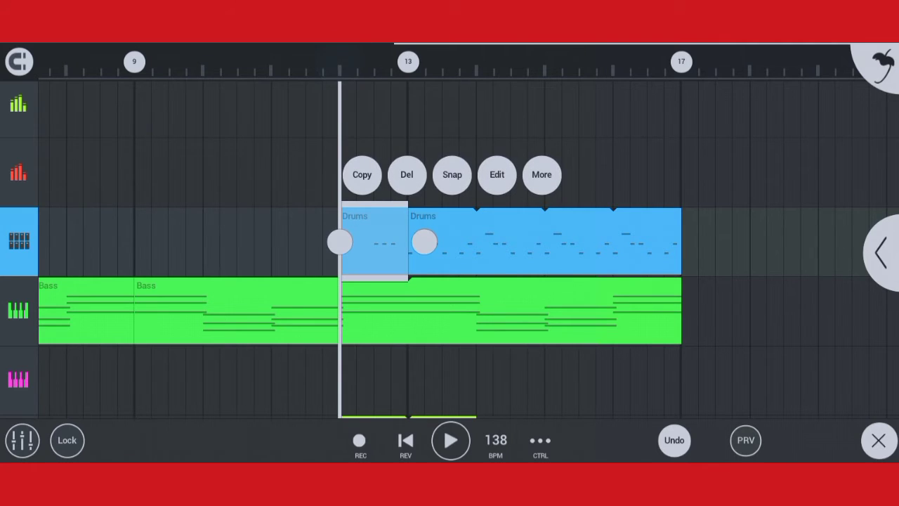
{"action": "left_click", "coordinate": [496, 175]}
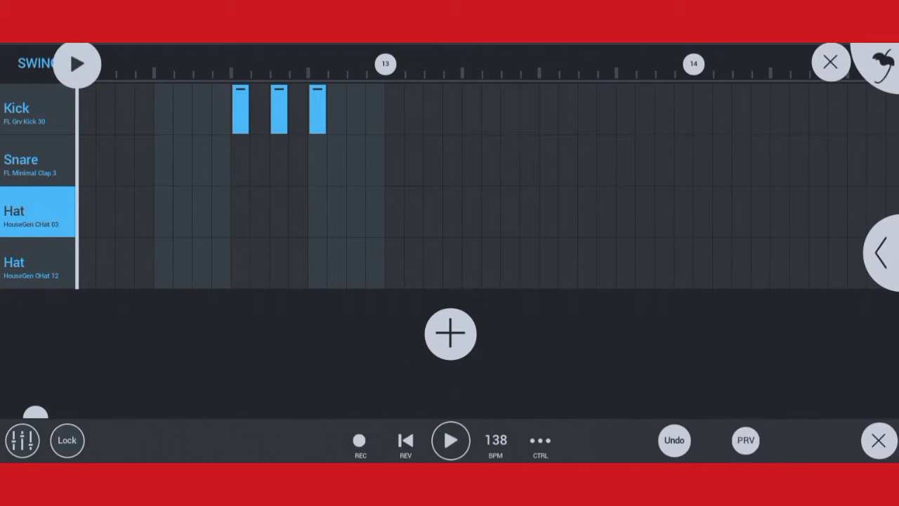
{"action": "left_click", "coordinate": [77, 63]}
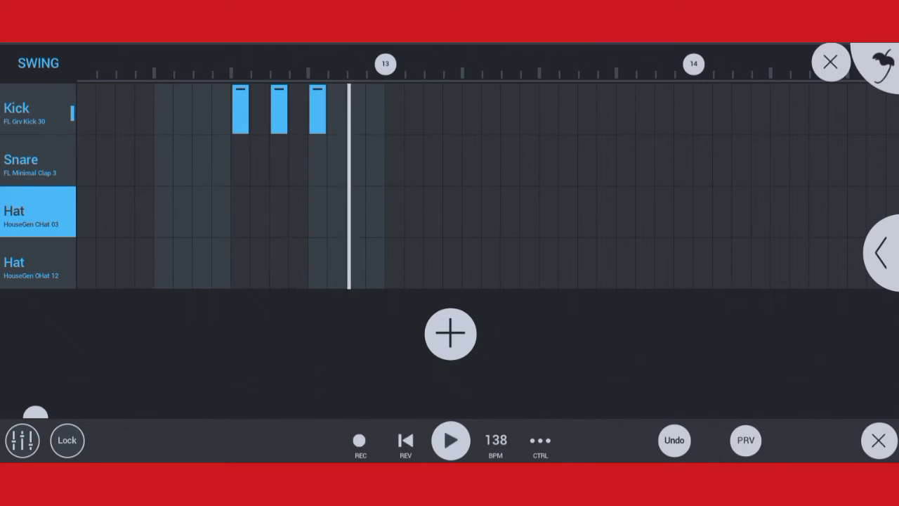
{"action": "left_click", "coordinate": [450, 441]}
{"action": "left_click", "coordinate": [830, 61]}
{"action": "left_click", "coordinate": [544, 242]}
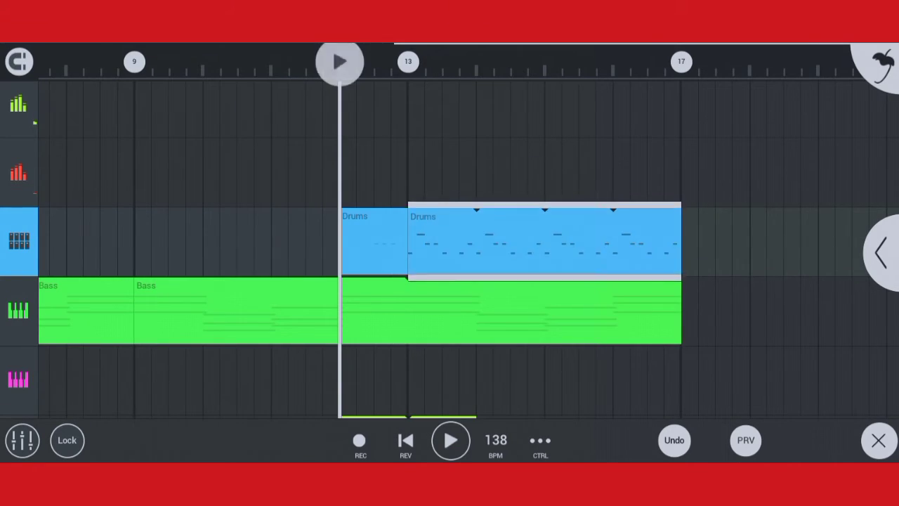
{"action": "left_click", "coordinate": [545, 243]}
{"action": "left_click", "coordinate": [28, 109]}
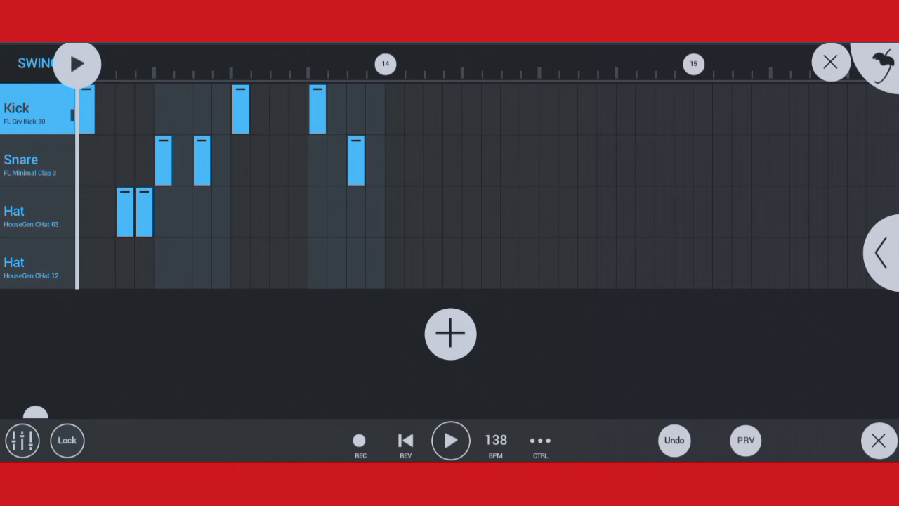
{"action": "left_click", "coordinate": [77, 63]}
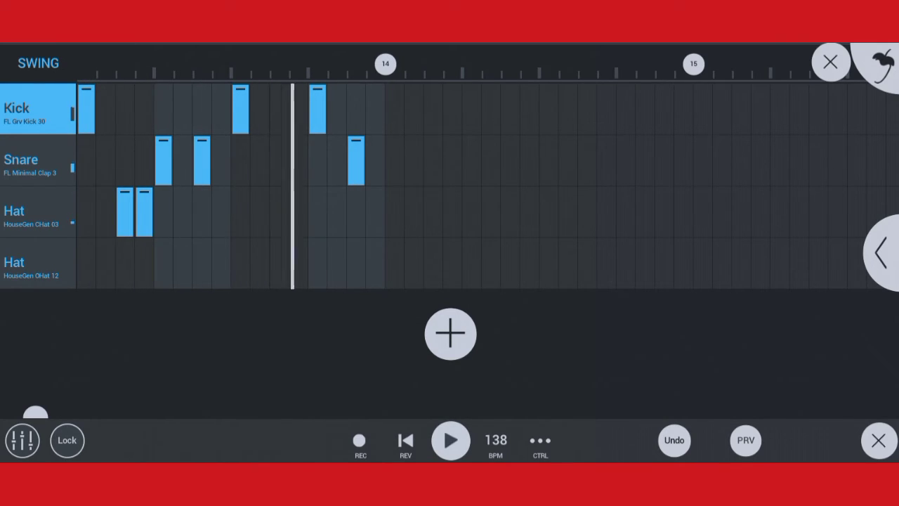
{"action": "left_click", "coordinate": [450, 441]}
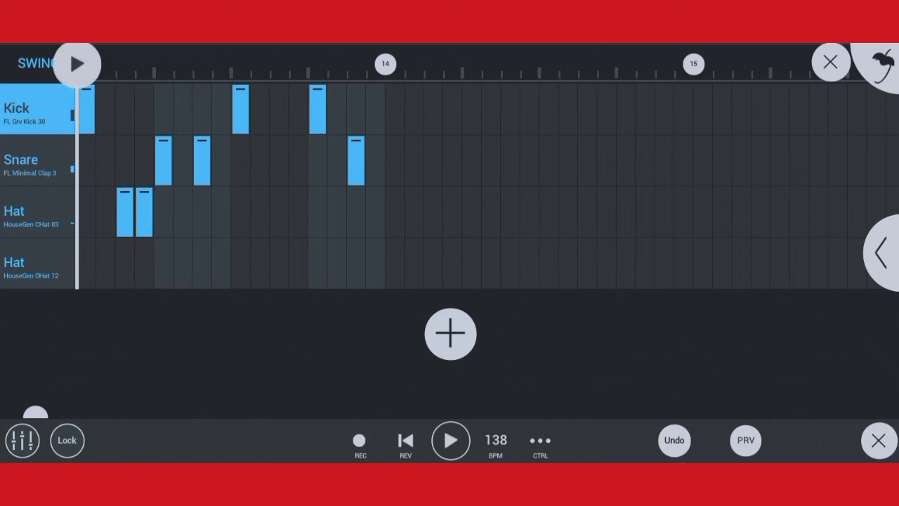
{"action": "left_click", "coordinate": [830, 61]}
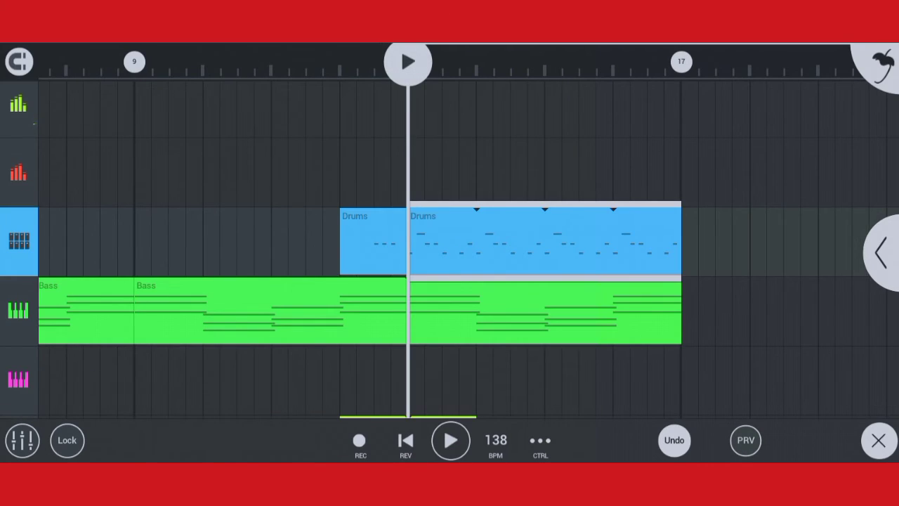
{"action": "scroll", "coordinate": [450, 249], "scroll_direction": "down", "scroll_amount": 3}
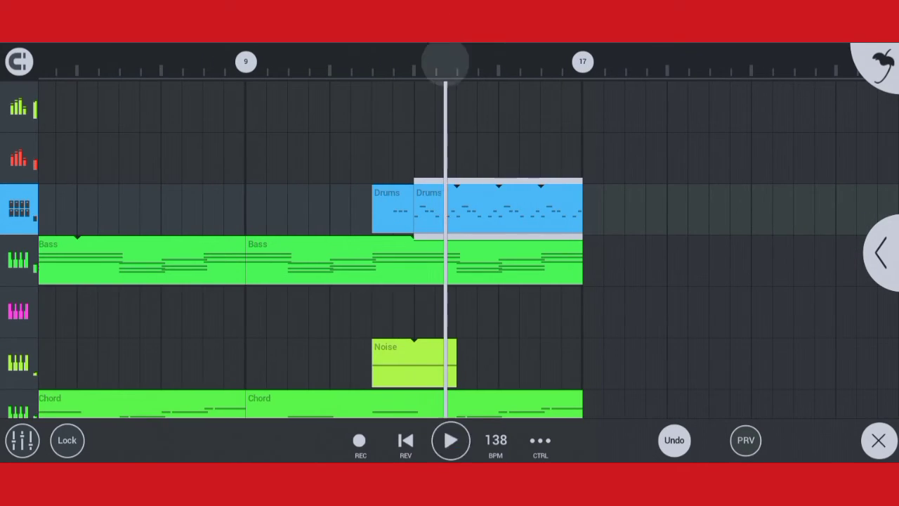
{"action": "left_click_drag", "start_coordinate": [445, 61], "coordinate": [371, 62]}
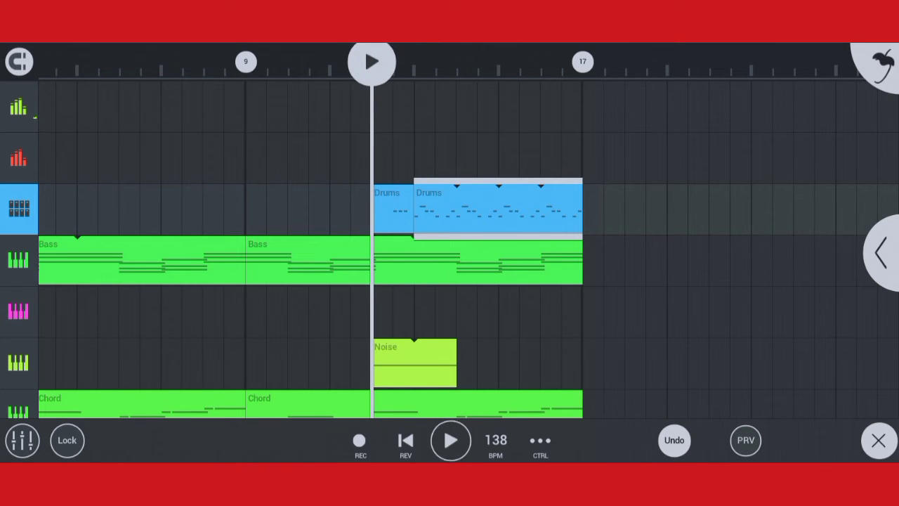
{"action": "scroll", "coordinate": [450, 250], "scroll_direction": "down", "scroll_amount": 2}
{"action": "scroll", "coordinate": [449, 250], "scroll_direction": "down", "scroll_amount": 3}
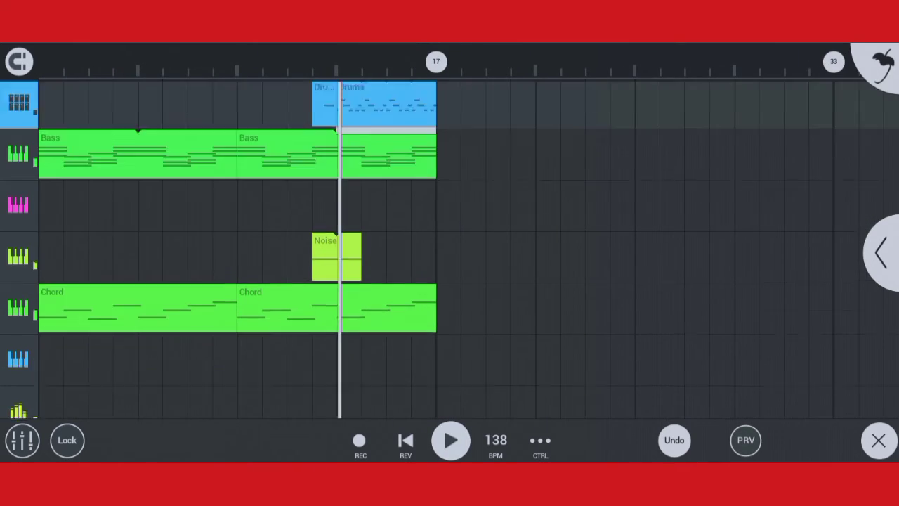
{"action": "scroll", "coordinate": [219, 249], "scroll_direction": "down", "scroll_amount": 2}
{"action": "scroll", "coordinate": [219, 249], "scroll_direction": "up", "scroll_amount": 2}
{"action": "scroll", "coordinate": [219, 249], "scroll_direction": "up", "scroll_amount": 1}
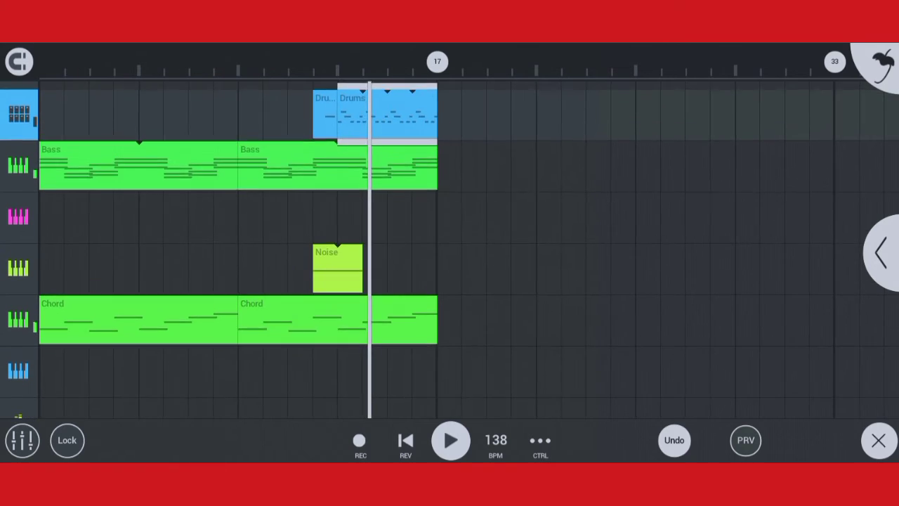
{"action": "scroll", "coordinate": [450, 250], "scroll_direction": "down", "scroll_amount": 5}
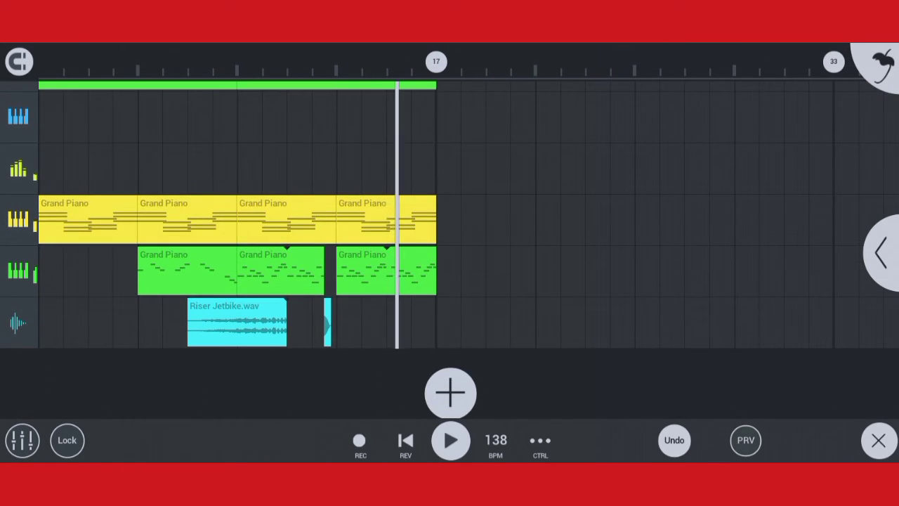